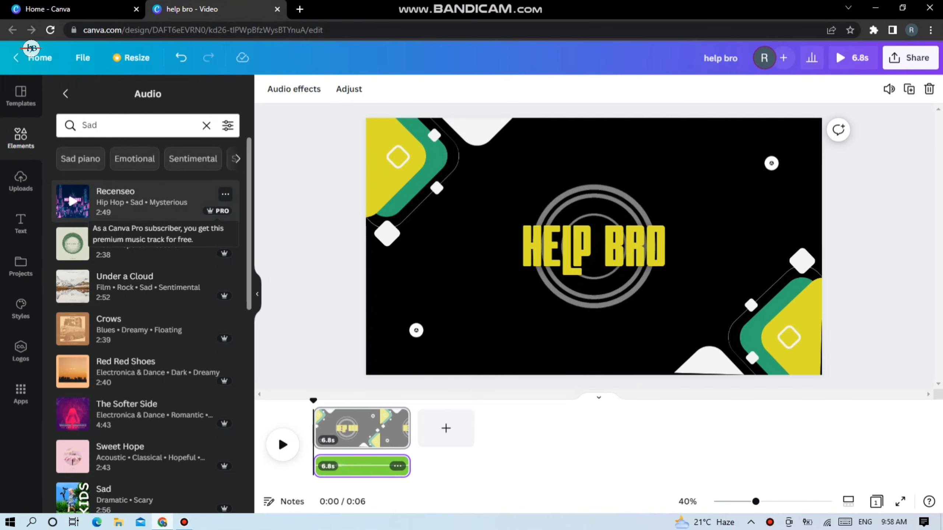
Step: Play a preview of the current help bro design
click(280, 440)
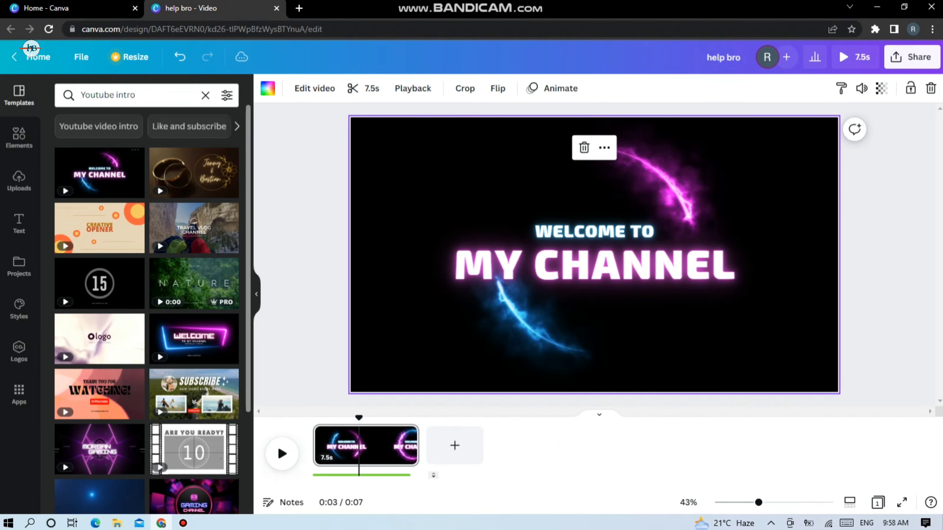
Step: Apply the Warm Beige Creative Opener page as the design's first page
click(277, 443)
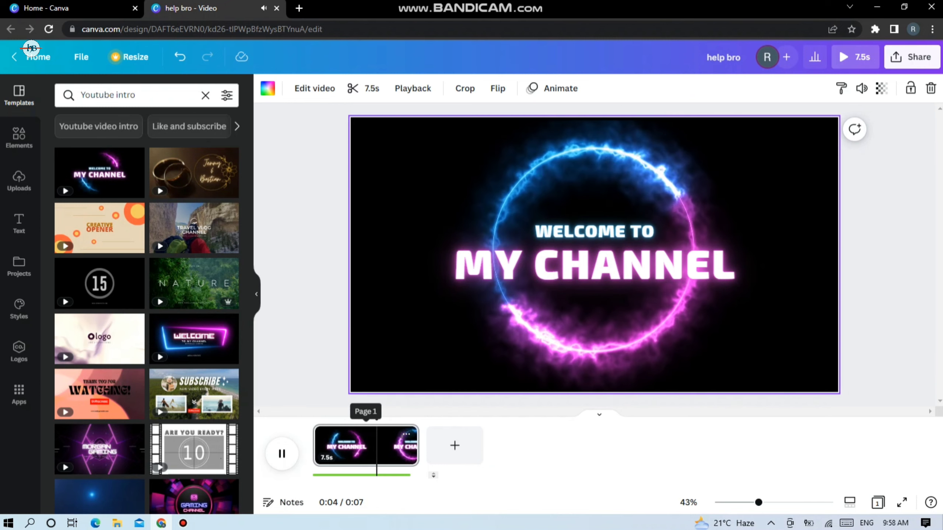
click(277, 443)
click(99, 229)
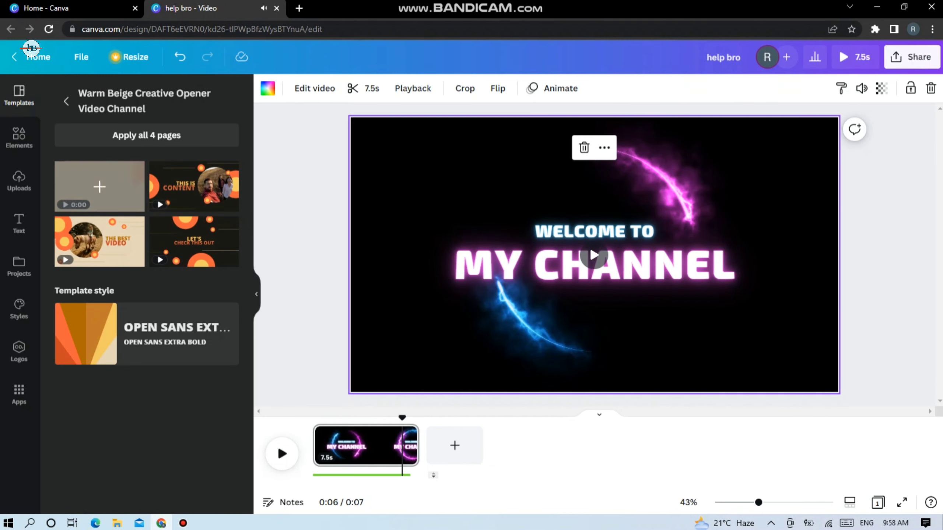
click(99, 186)
Step: Add a This Is Content second page, trim page 1 to 3.1s, and preview
click(425, 445)
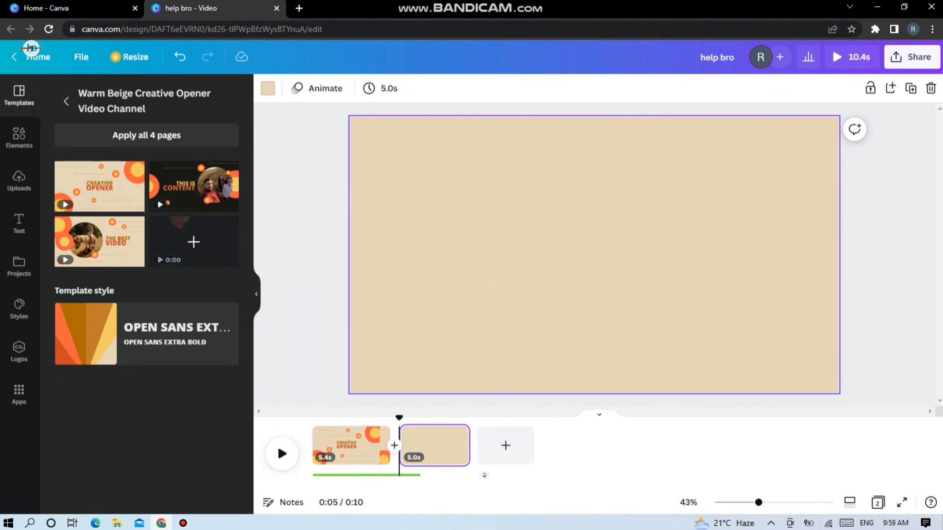
click(193, 186)
mouse_move(350, 445)
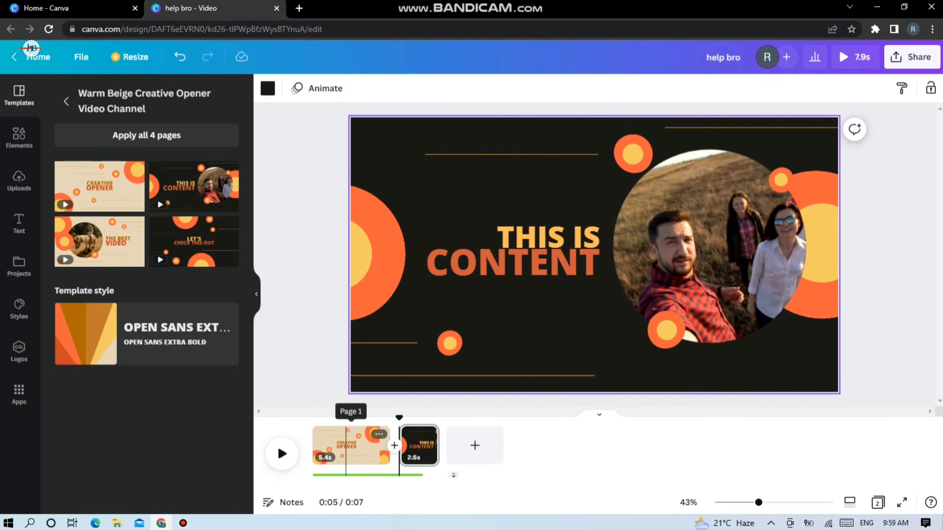
drag(386, 445, 357, 445)
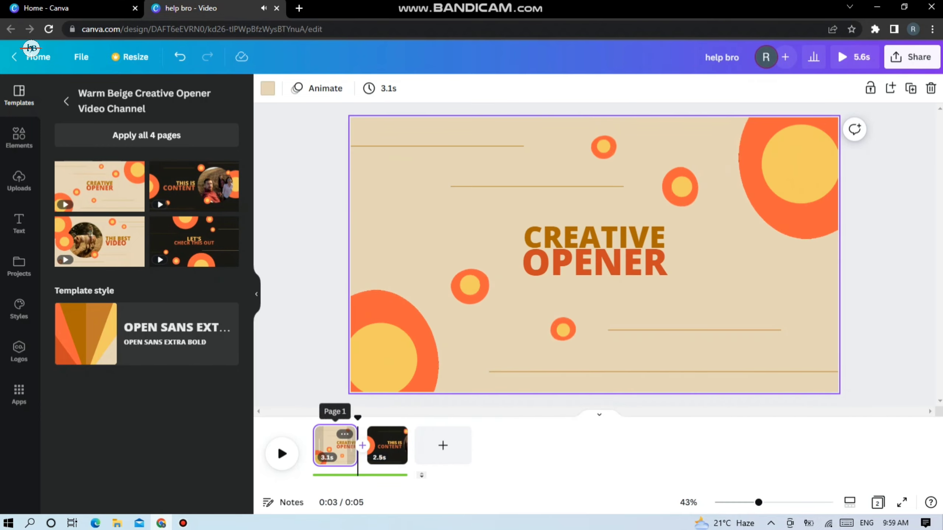
click(282, 454)
click(335, 445)
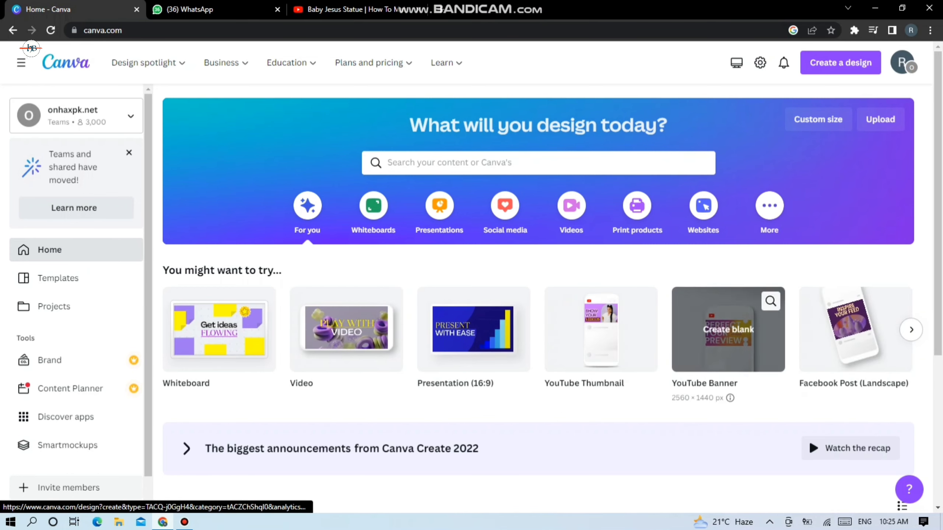
Step: Start a new blank 5.0s Video design from Home's Videos section
scroll(537, 298, down, 5)
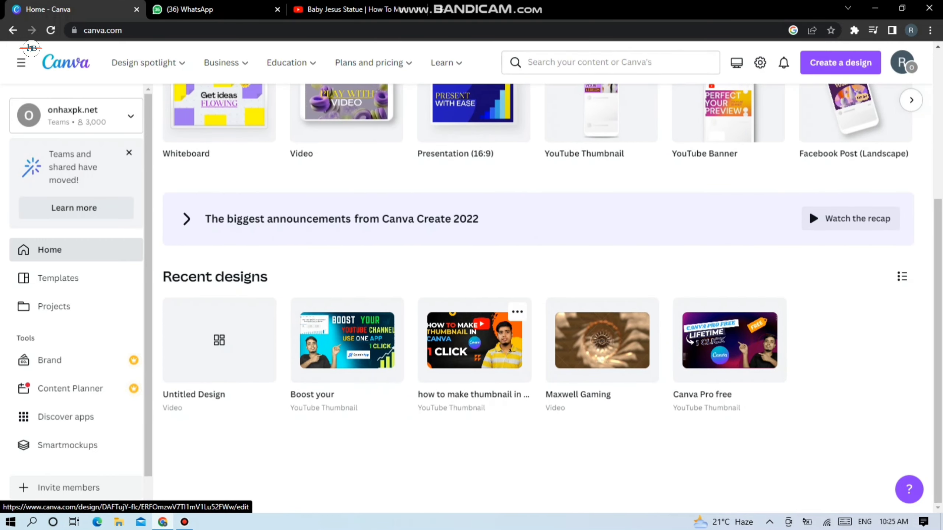
scroll(538, 297, up, 5)
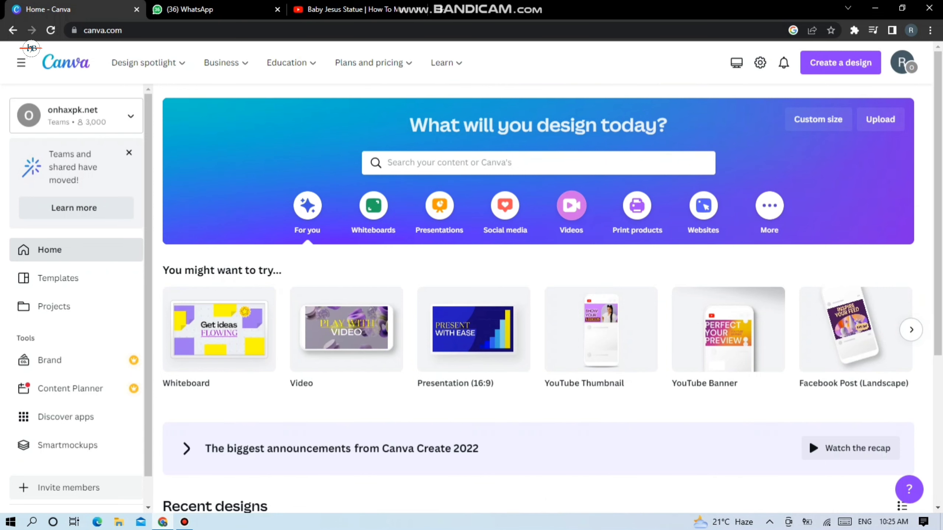
click(571, 206)
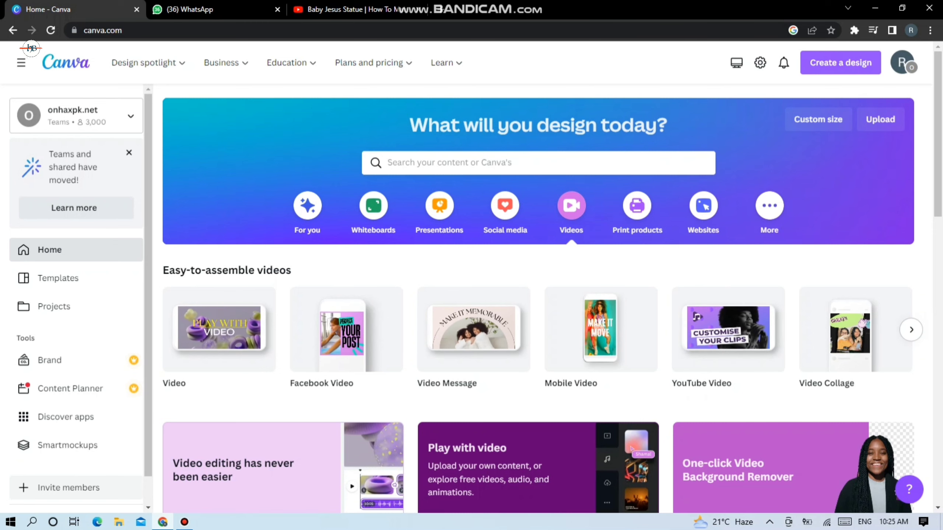
click(840, 62)
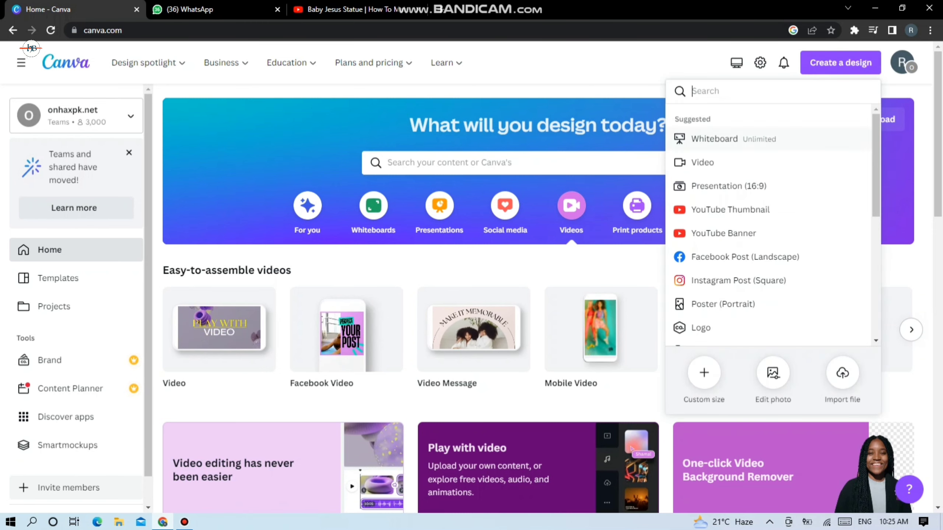
click(702, 162)
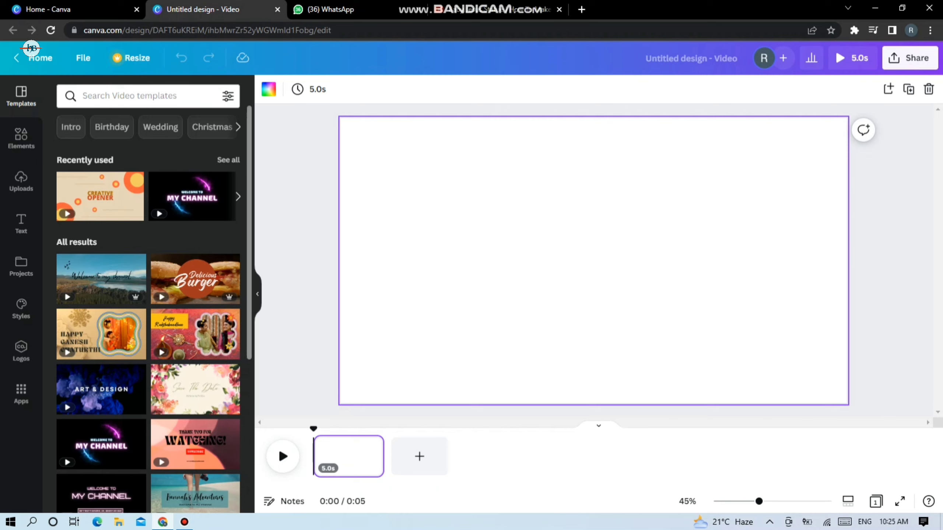
Step: Browse Subscribe and Intro video templates, then open the Black & Orange Simple Welcome intro
click(238, 127)
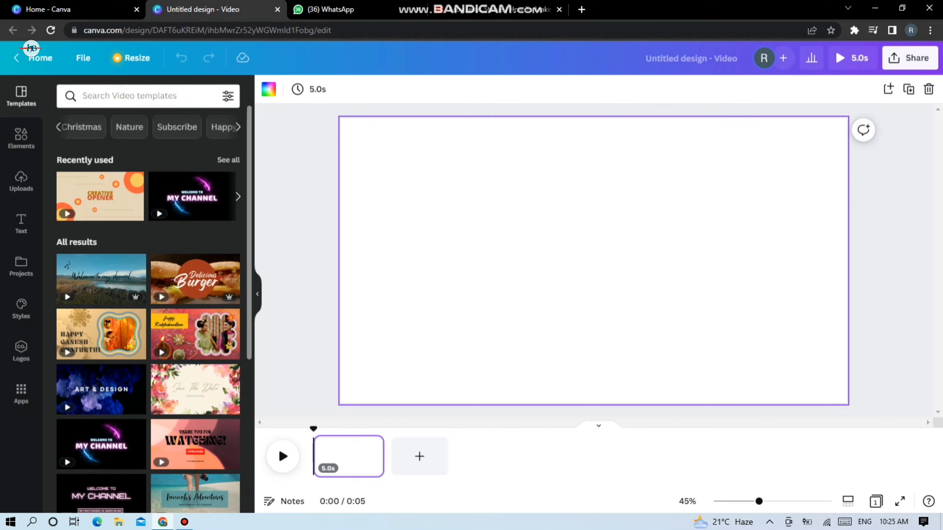
click(177, 126)
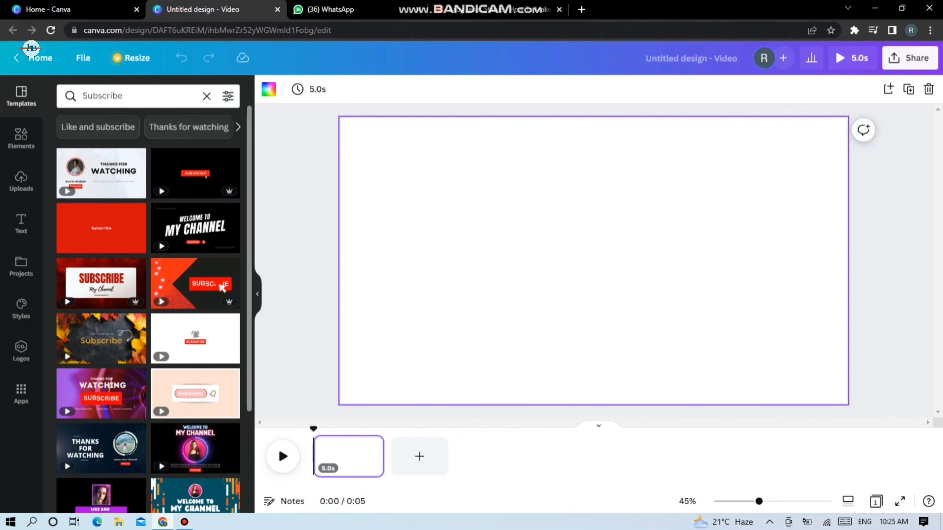
click(207, 96)
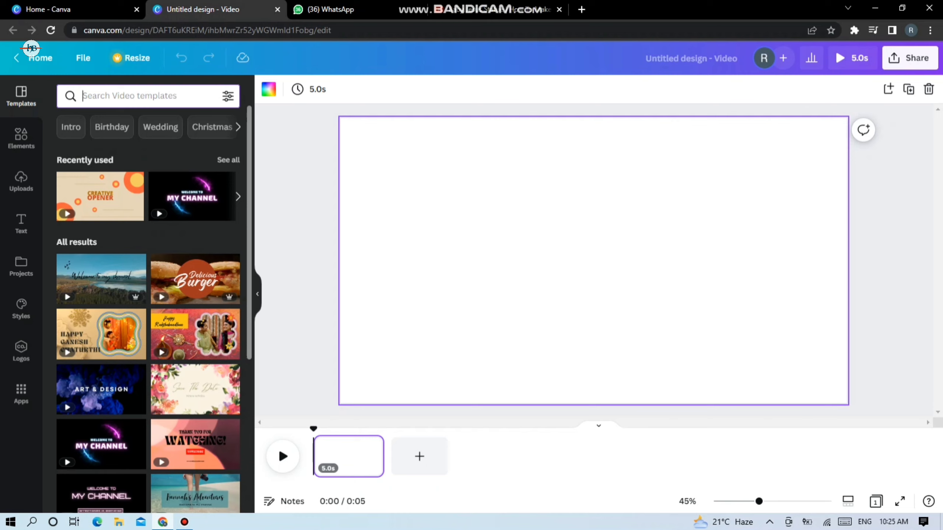
click(70, 126)
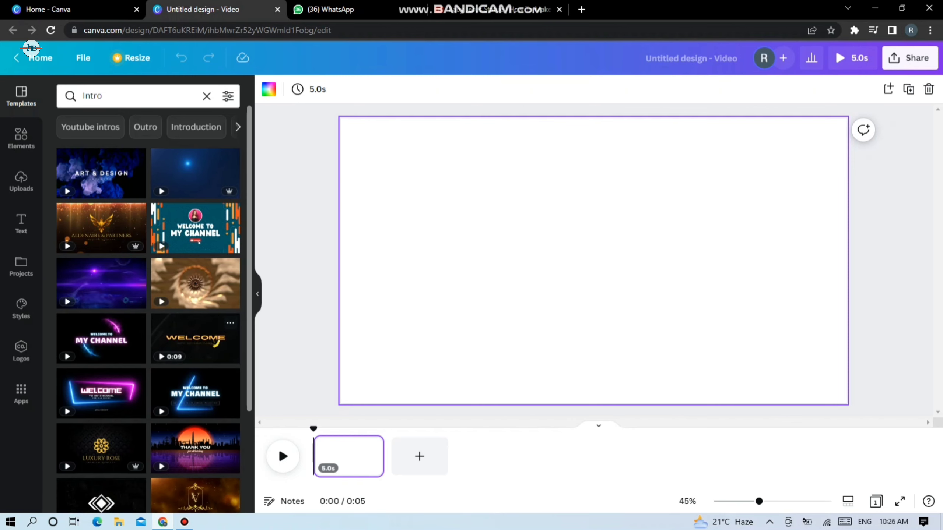
click(200, 339)
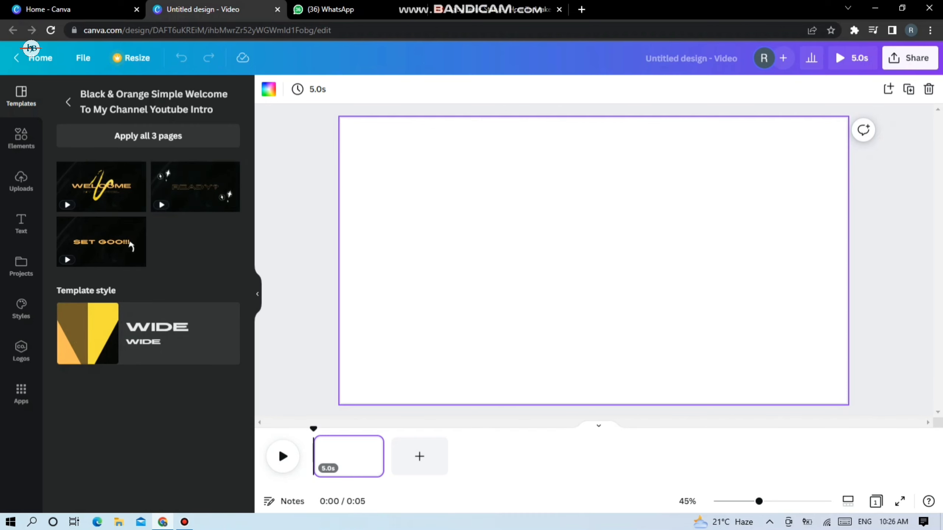
Step: Fill page 1 with the Welcome page and add a second SET GOO!!! page
click(100, 187)
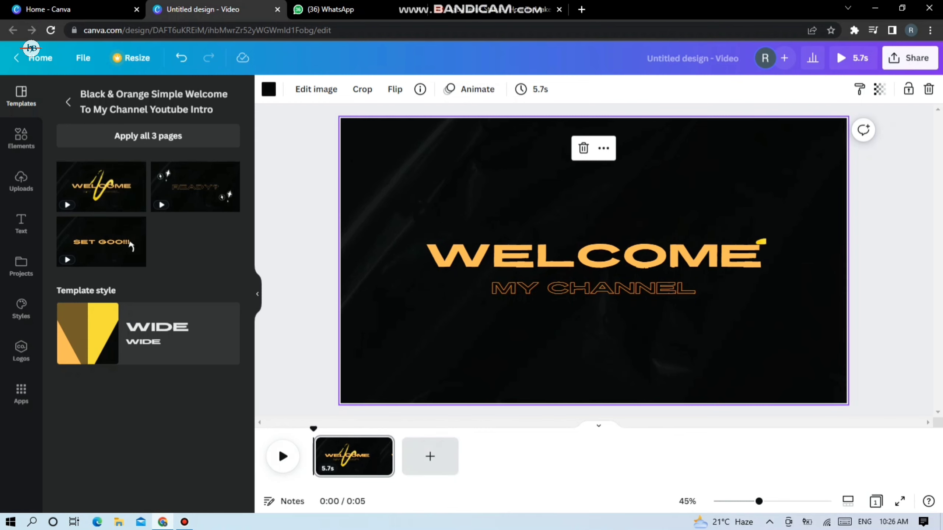
click(132, 246)
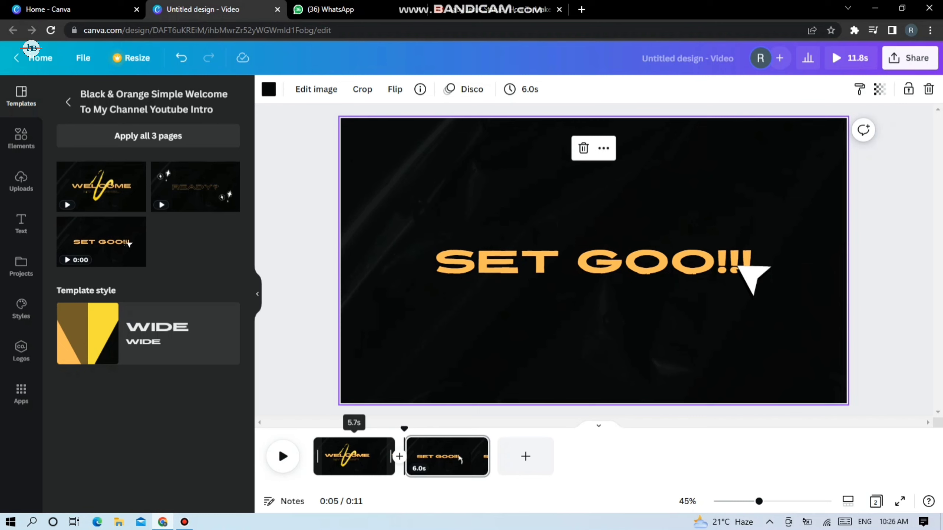
click(356, 456)
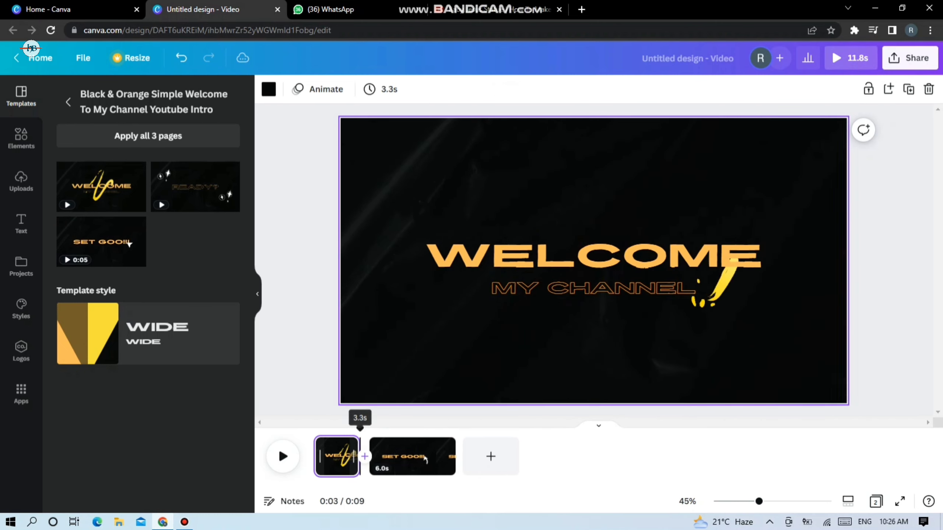
Step: Trim the Welcome and SET GOO!!! pages to 2.9 seconds each and preview
drag(359, 457, 360, 456)
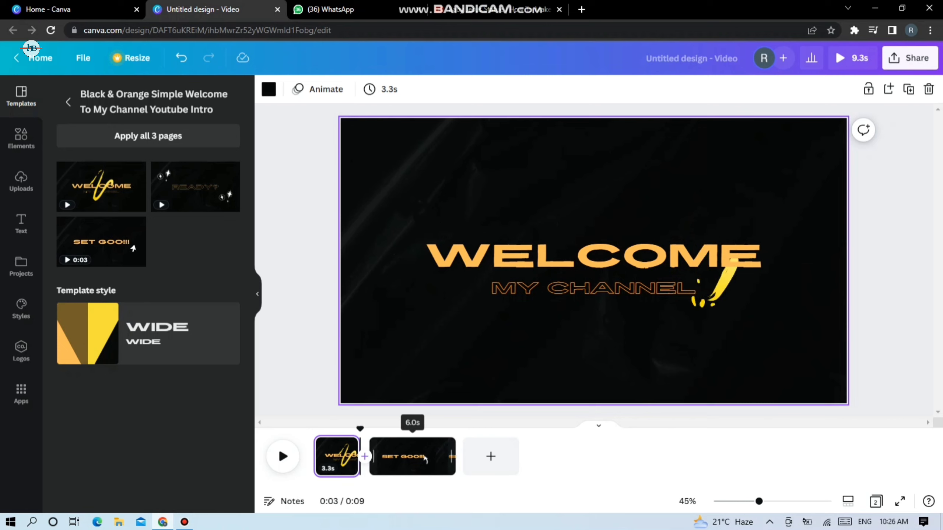
drag(452, 456, 410, 457)
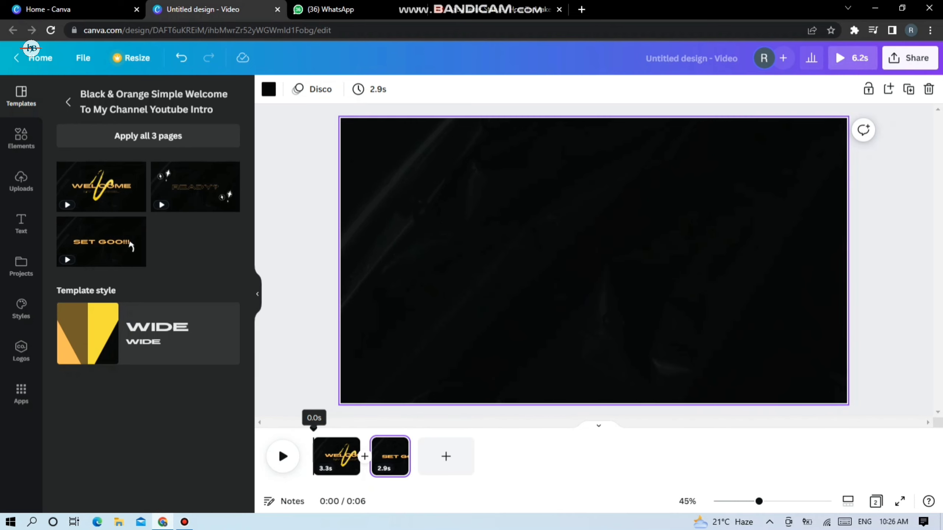
key(space)
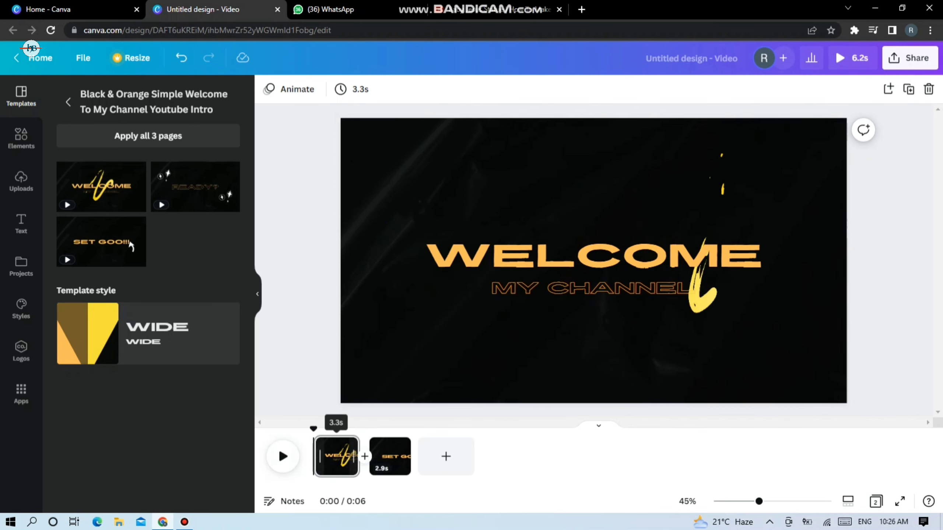
drag(357, 456, 353, 456)
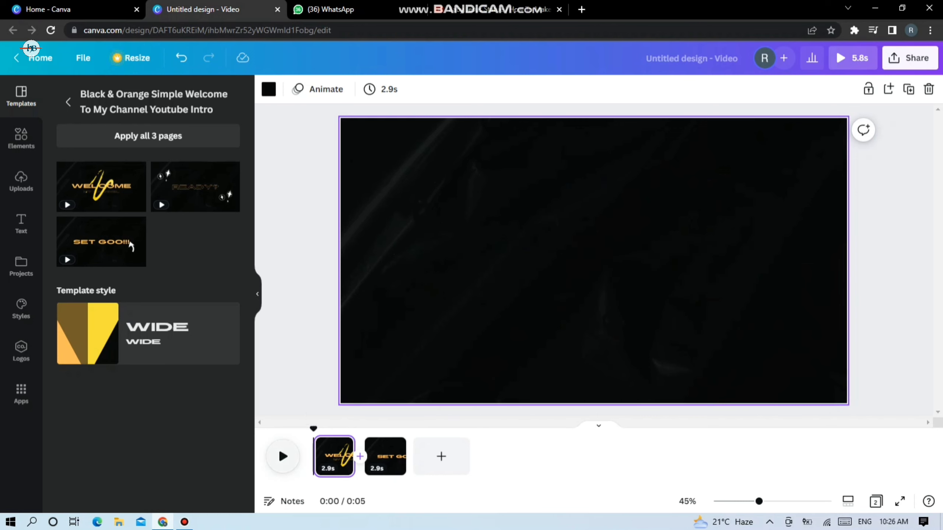
key(space)
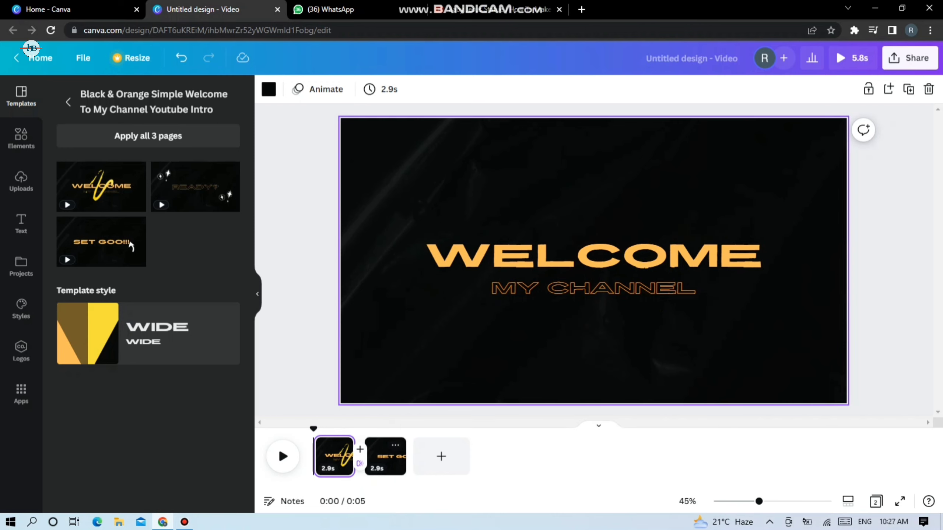
Step: Insert a blank page between the two intro pages, then delete it
click(360, 449)
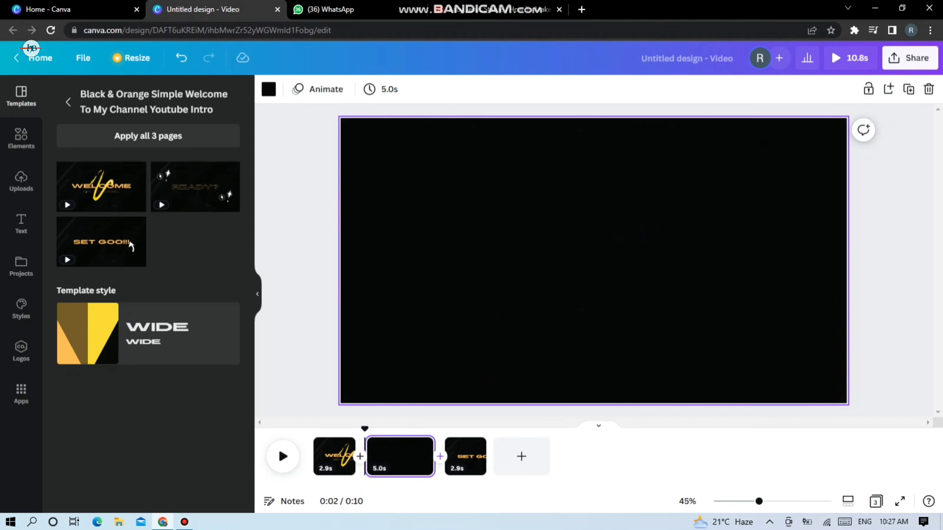
click(412, 455)
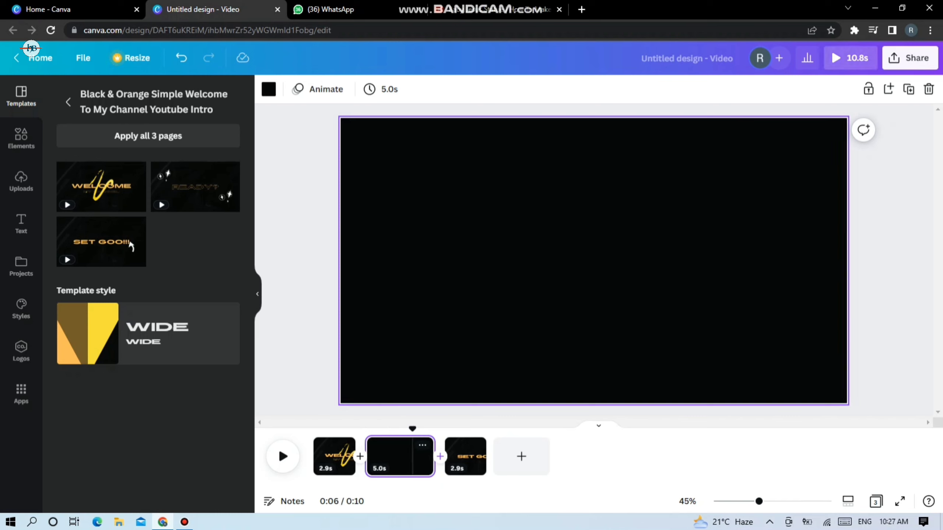
click(422, 445)
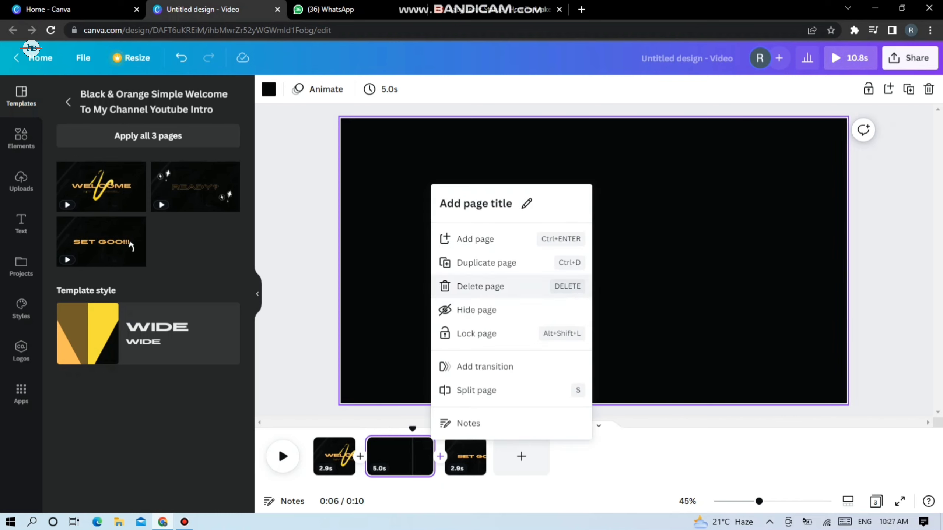
click(479, 287)
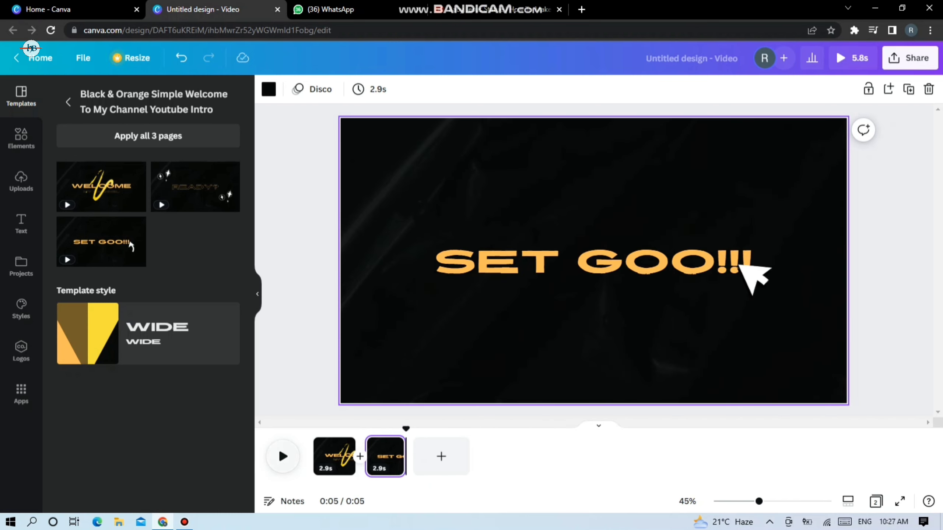
Step: Preview the intro, then open and dismiss the Share panel
key(space)
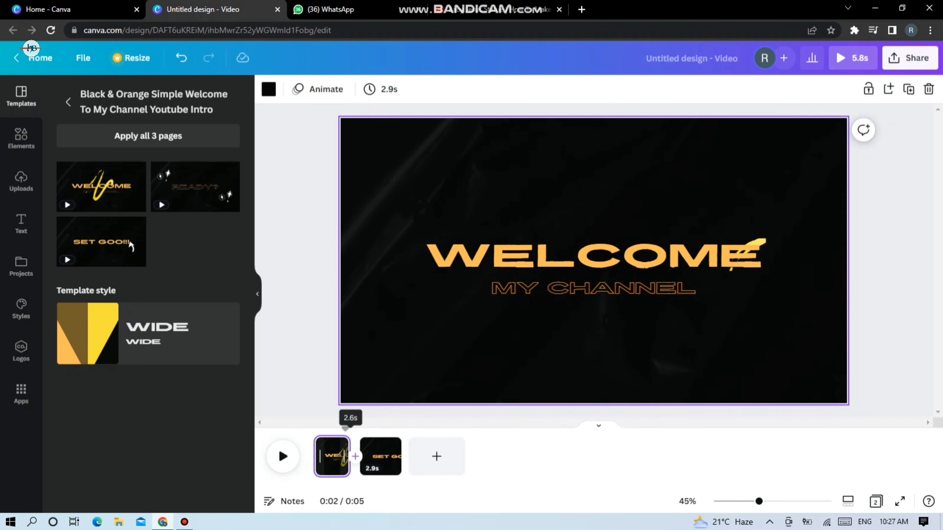
click(909, 58)
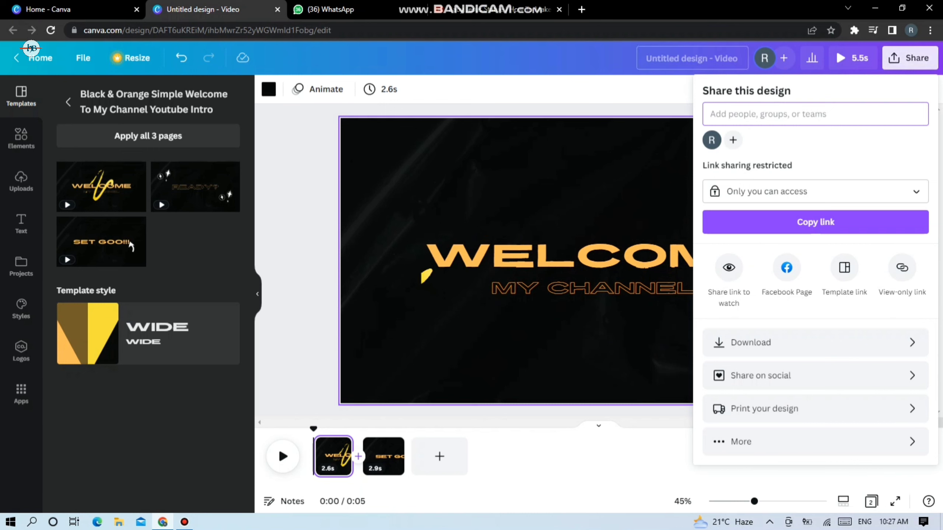
key(Escape)
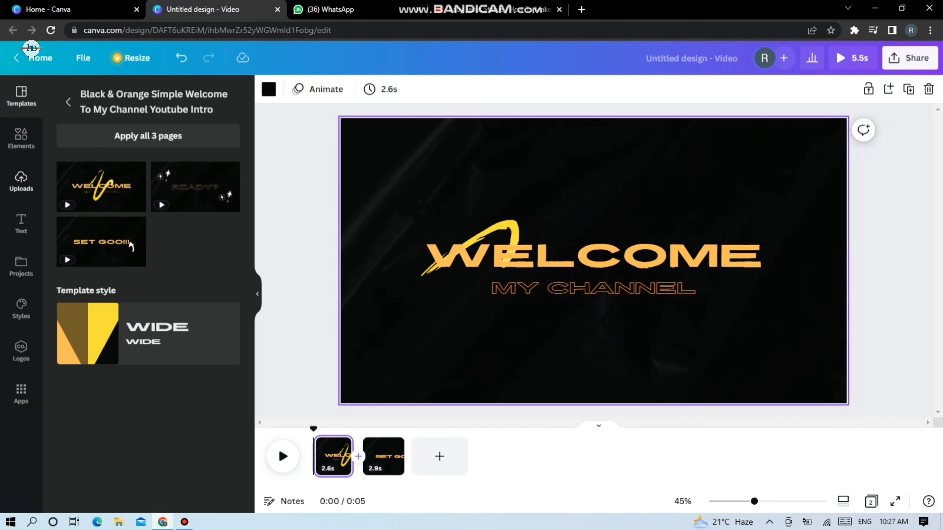
Step: Search the Elements audio library for Happy music tracks
click(21, 137)
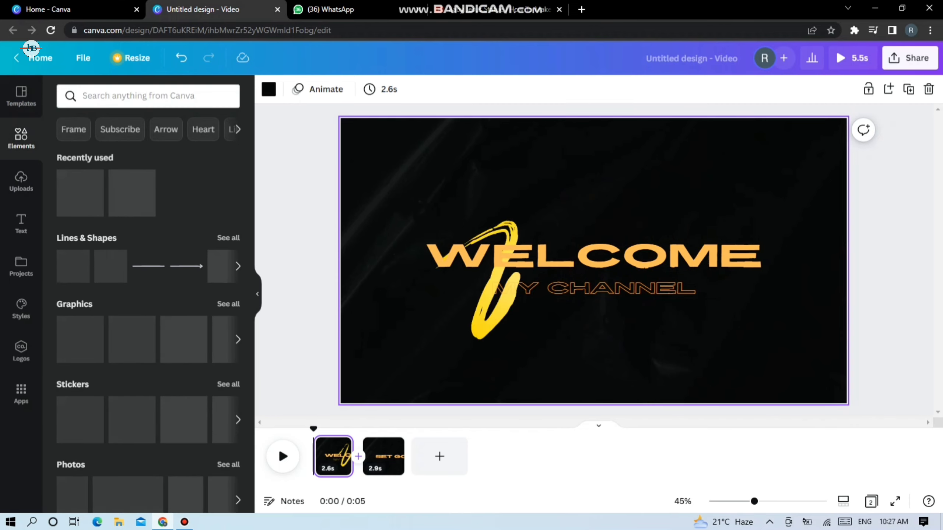
click(148, 96)
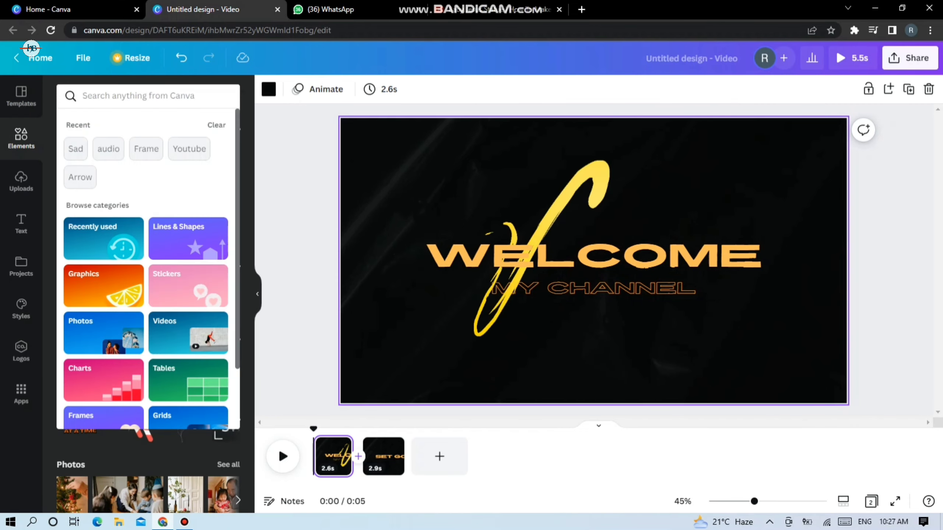
scroll(148, 260, down, 2)
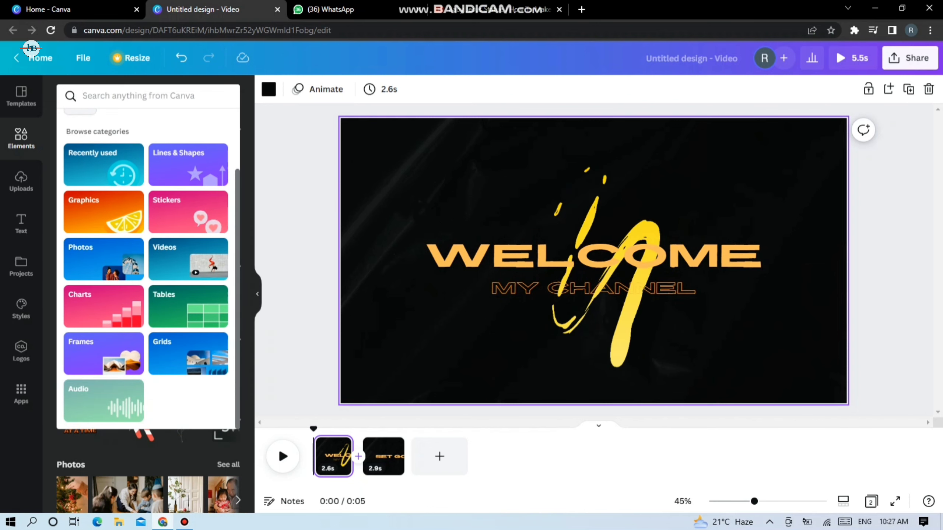
click(104, 400)
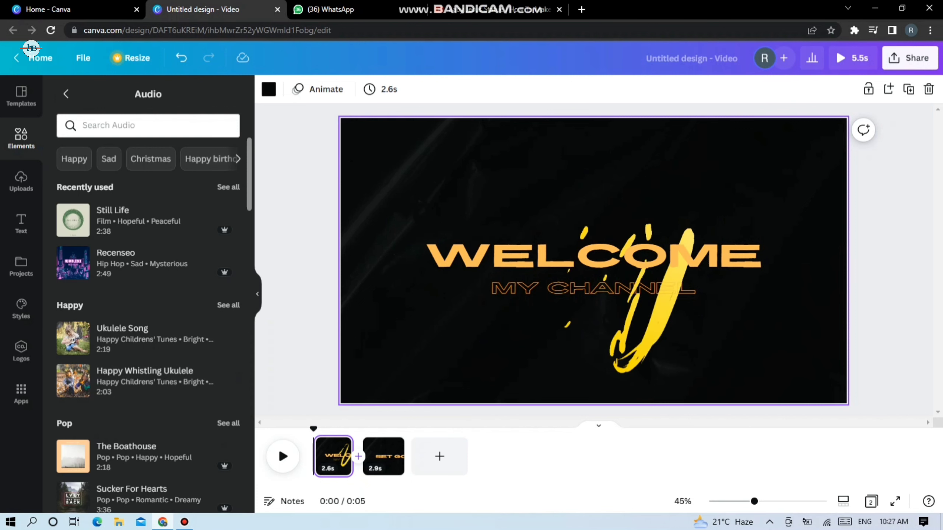
click(238, 158)
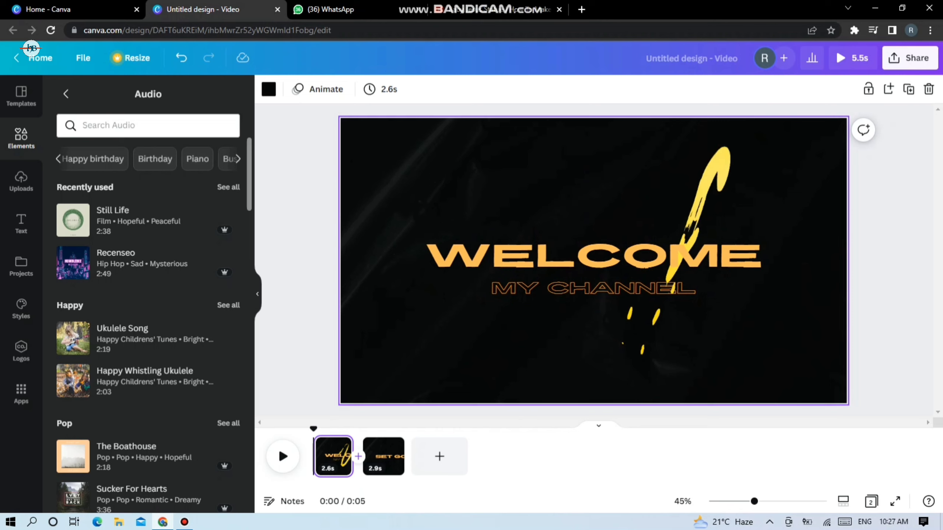
click(58, 159)
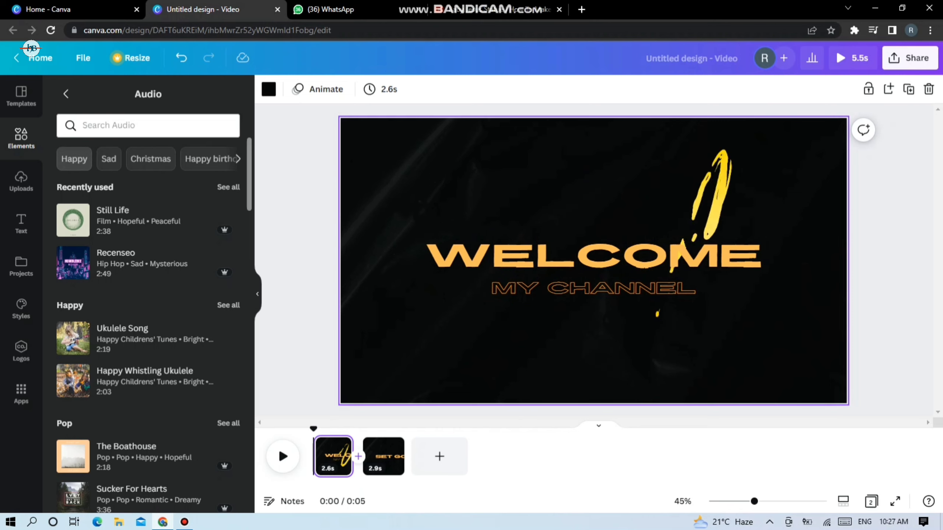
click(73, 159)
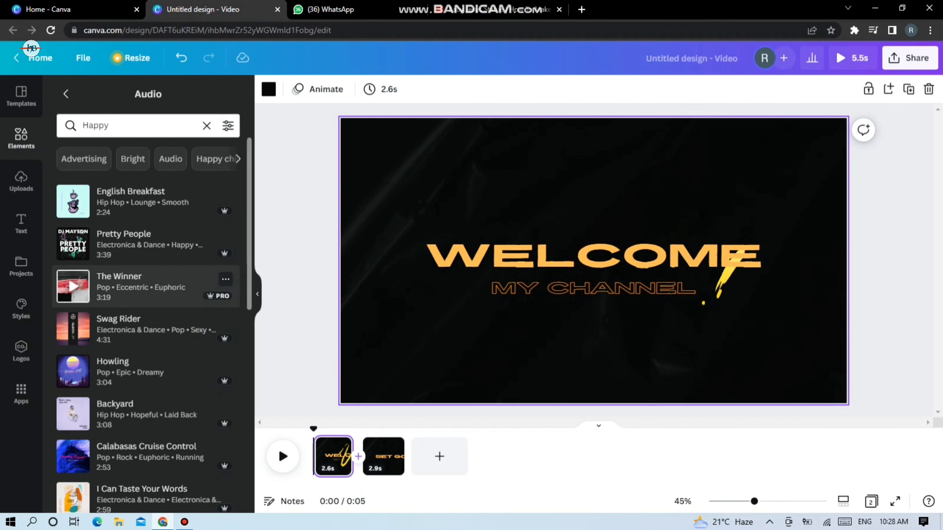
Step: Add The Winner track beneath both pages and play the intro with music
click(73, 286)
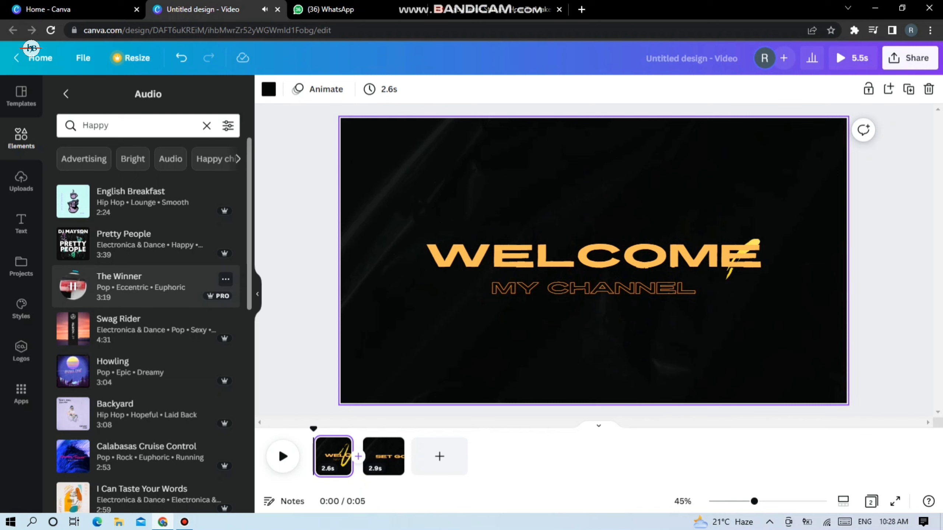
click(141, 286)
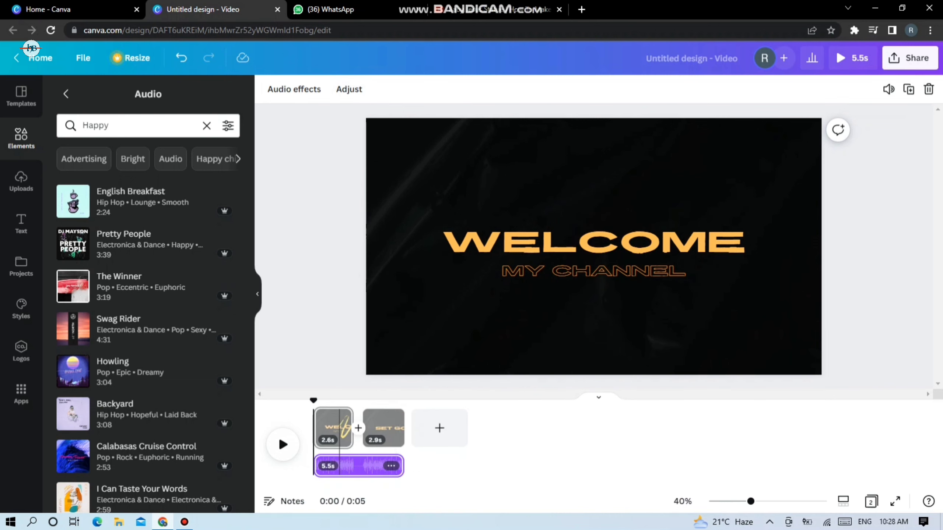
click(278, 433)
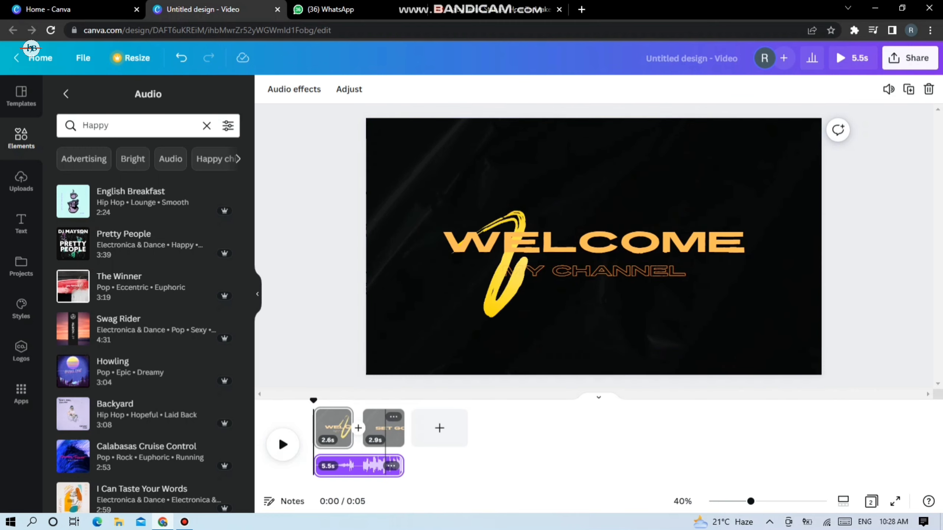
click(385, 430)
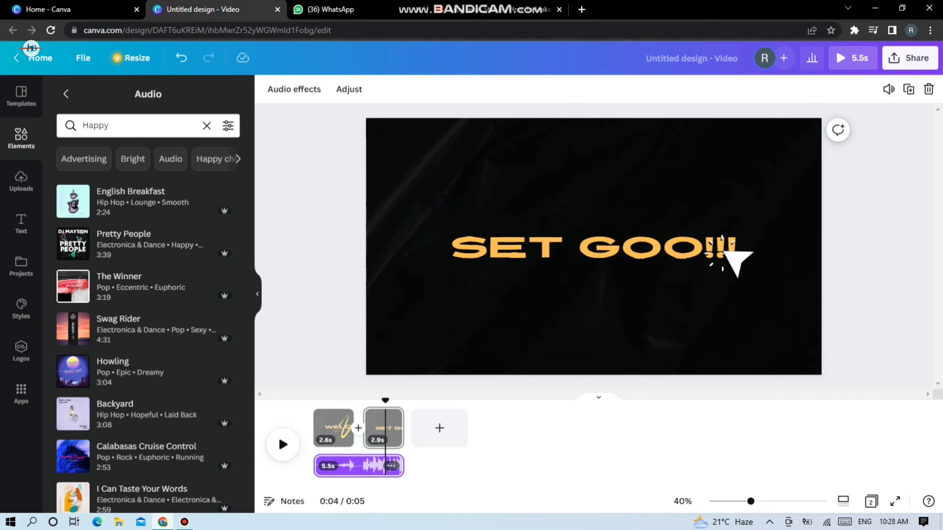
click(727, 256)
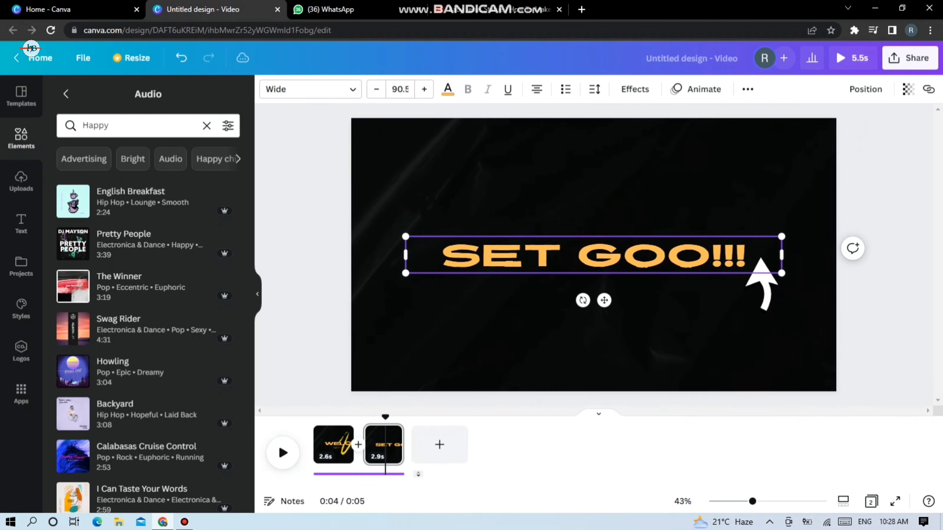
Step: Overwrite the SET GOO!!! text with HELP BRO, then return to page 1
double_click(730, 260)
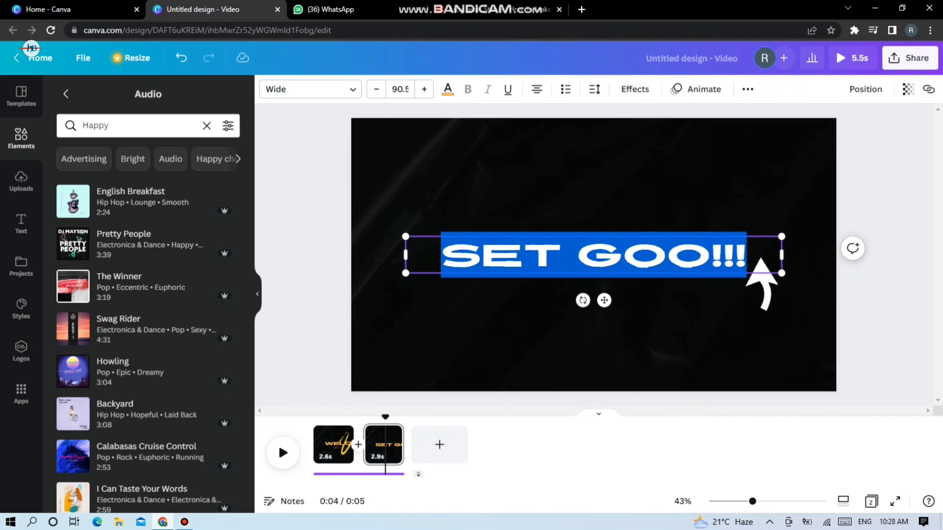
text(HE)
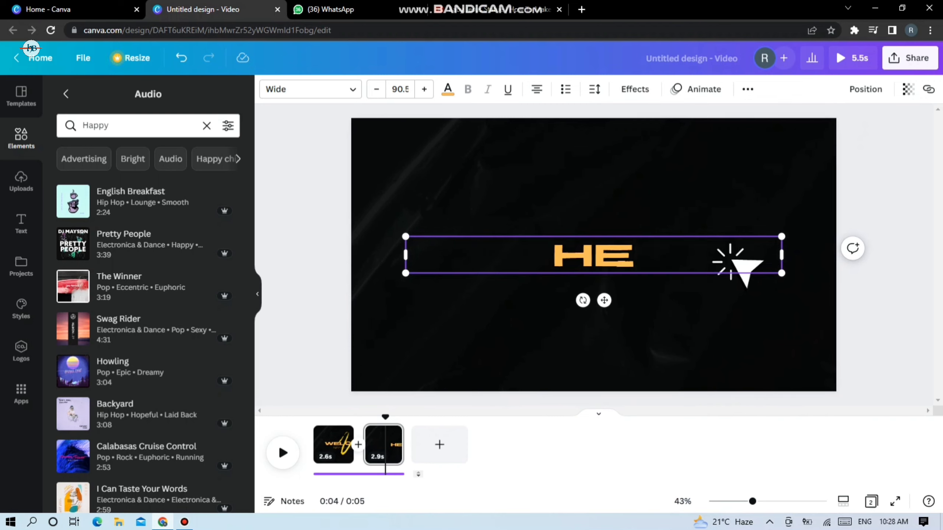
text(LP)
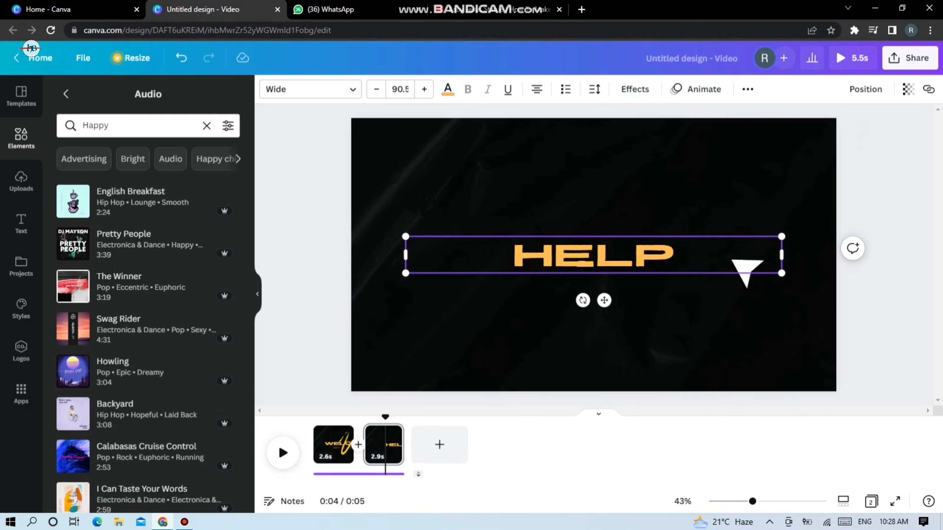
text( BRO)
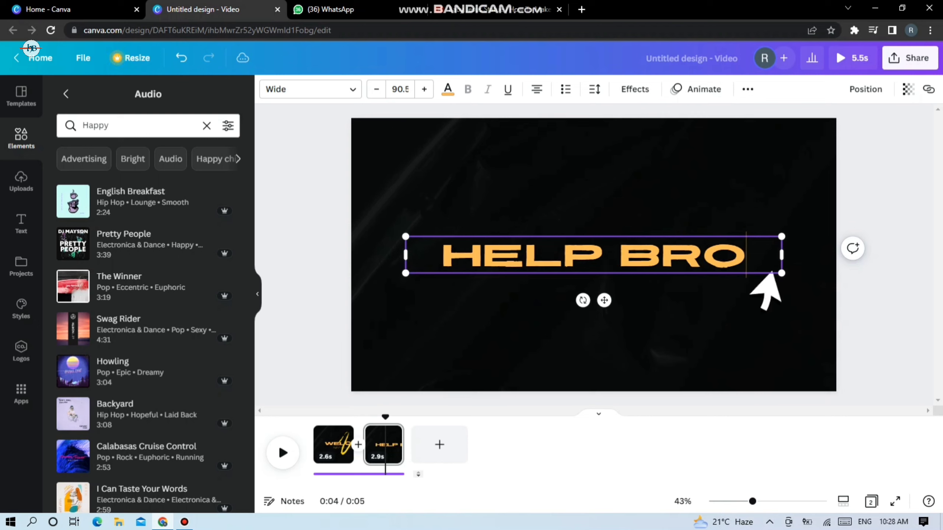
click(733, 262)
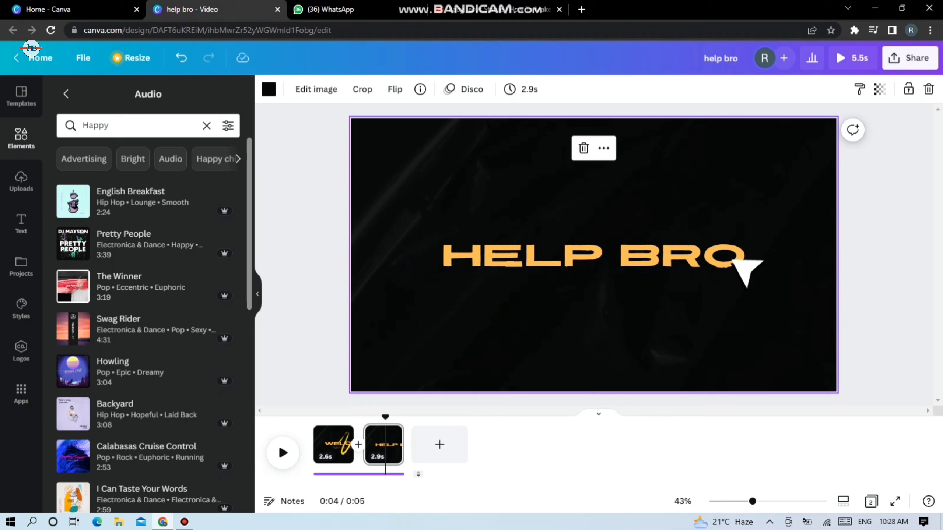
click(315, 443)
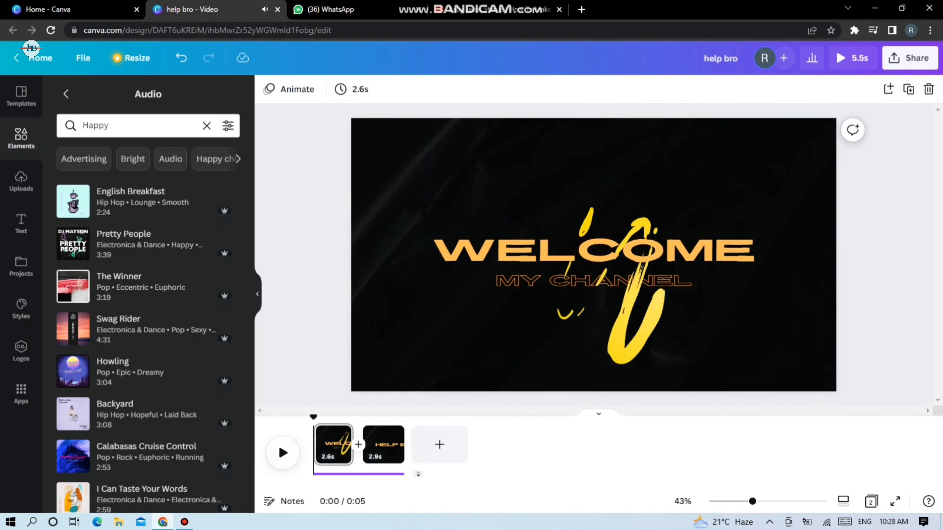
Step: Download all pages as an MP4 video, saving help bro.mp4
click(910, 58)
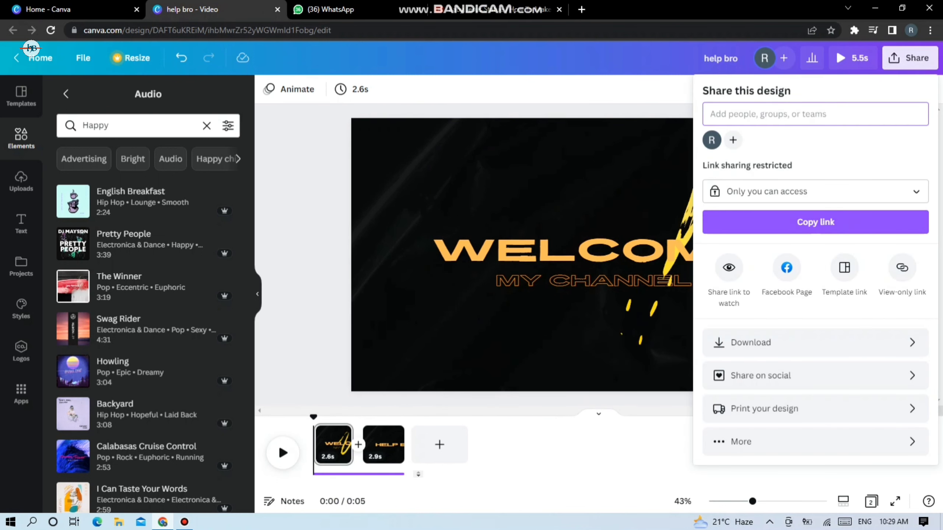
click(780, 342)
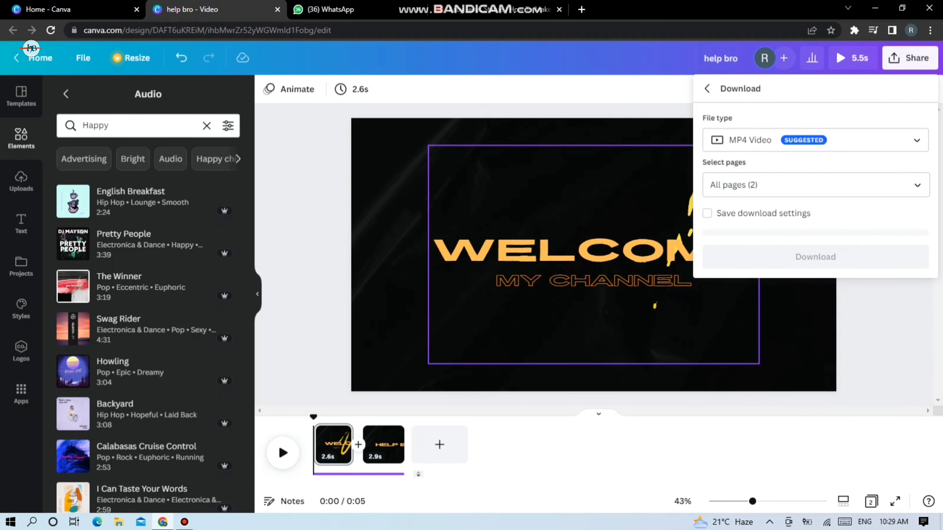
click(815, 253)
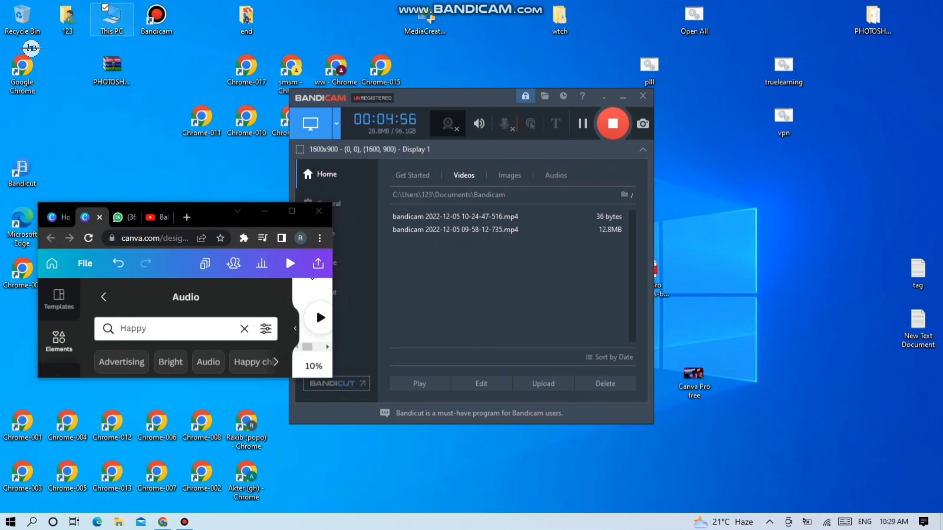
Step: Play help bro from the Downloads folder, then restore Canva full screen
double_click(111, 19)
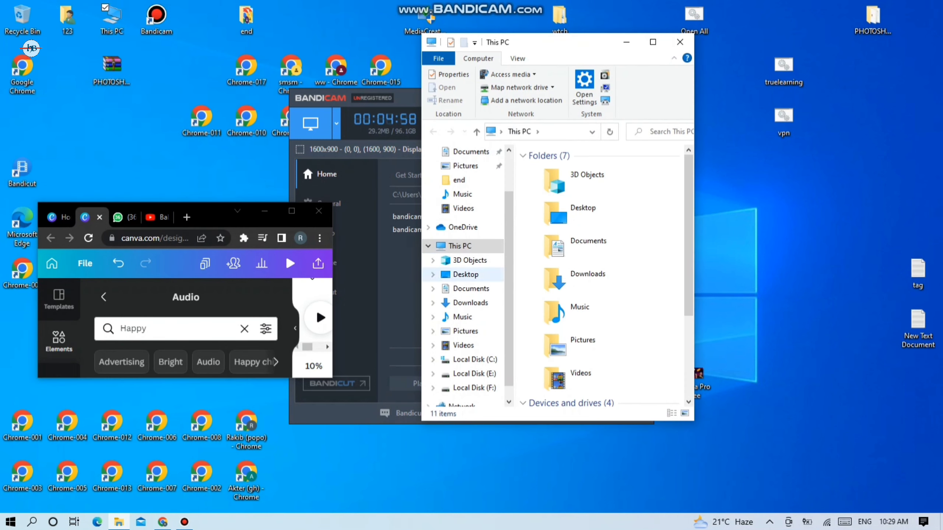
click(469, 303)
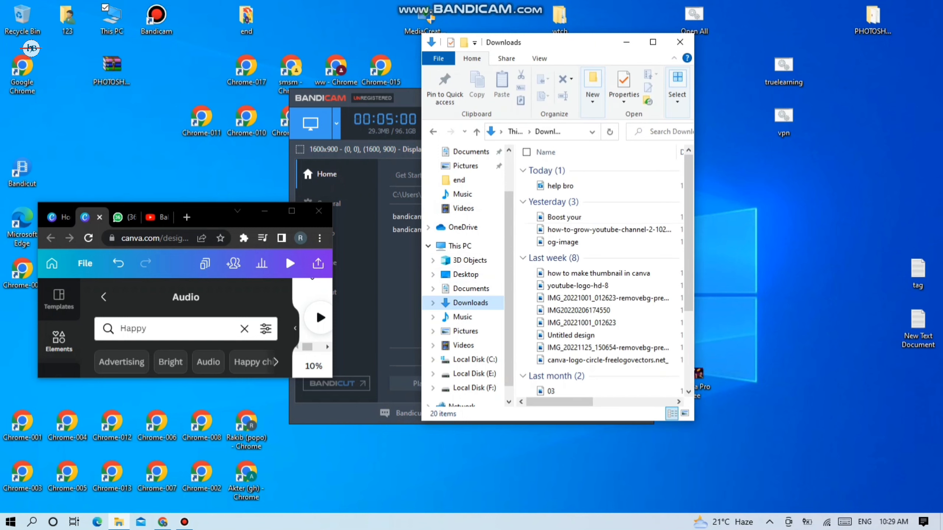
click(560, 186)
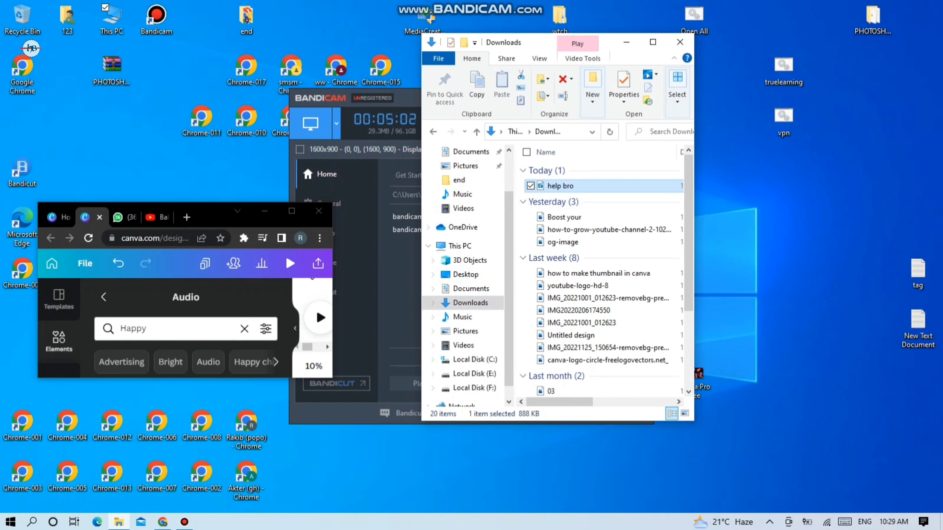
key(Return)
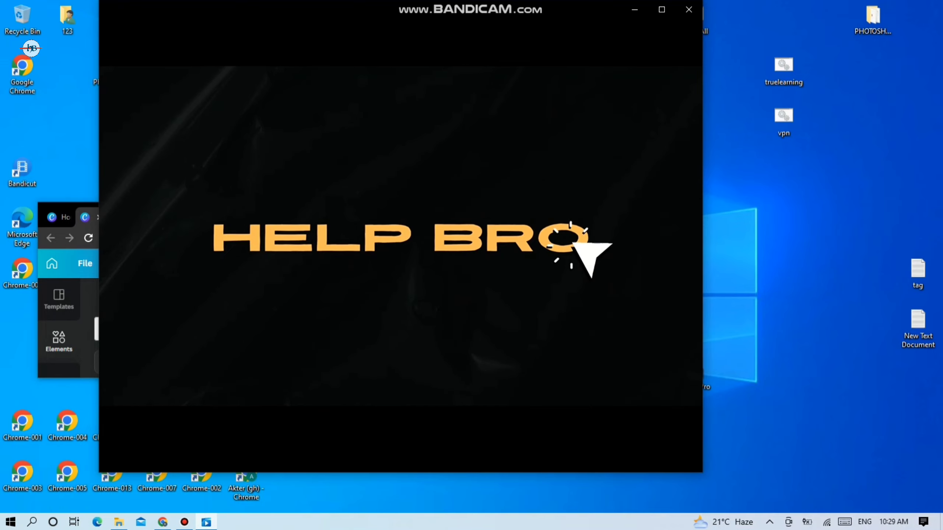
click(688, 9)
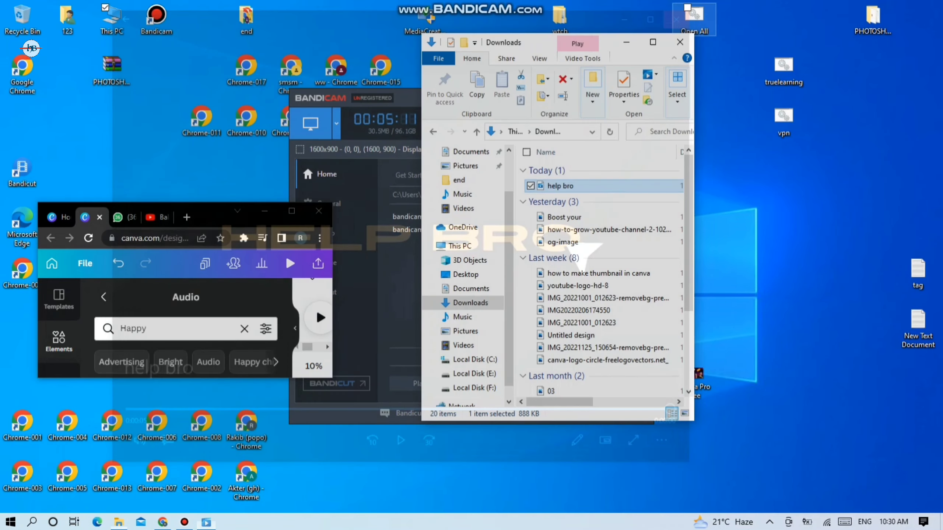
click(292, 211)
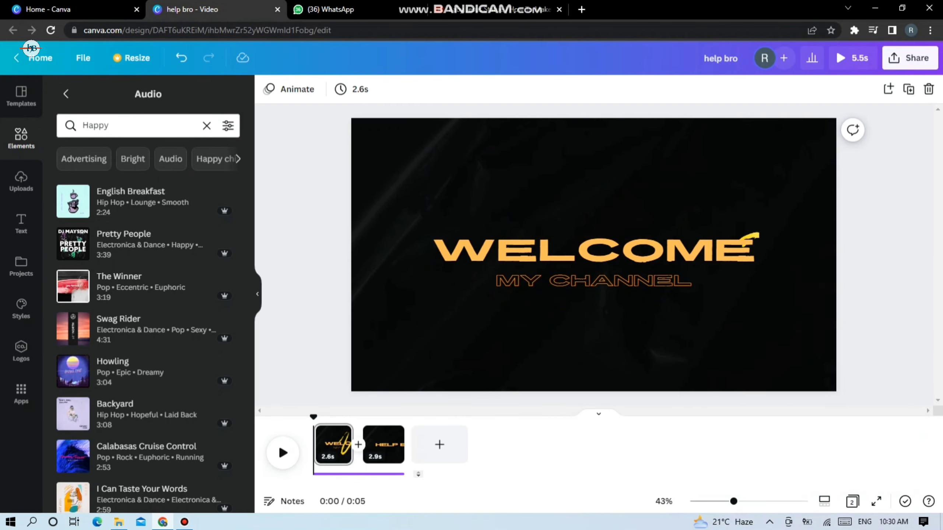
Step: Delete the second page, HELP BRO, from the video
click(392, 445)
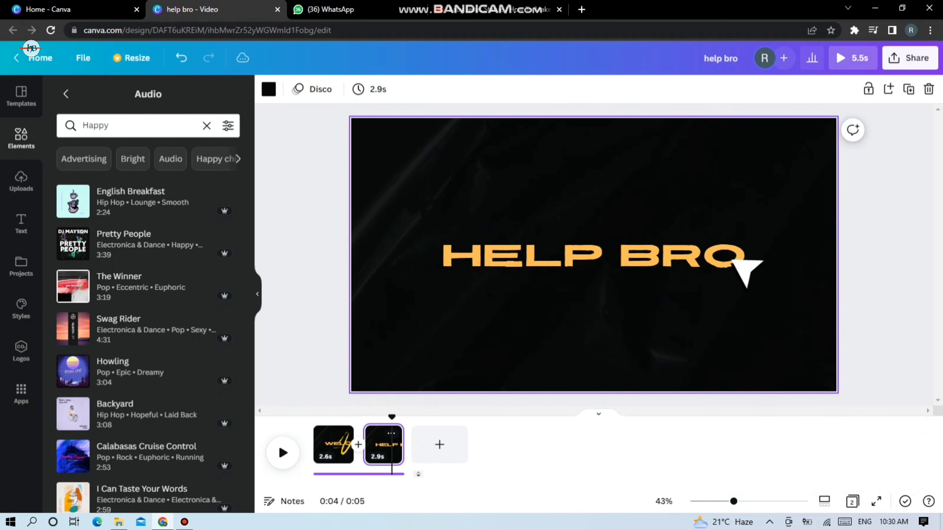
click(390, 433)
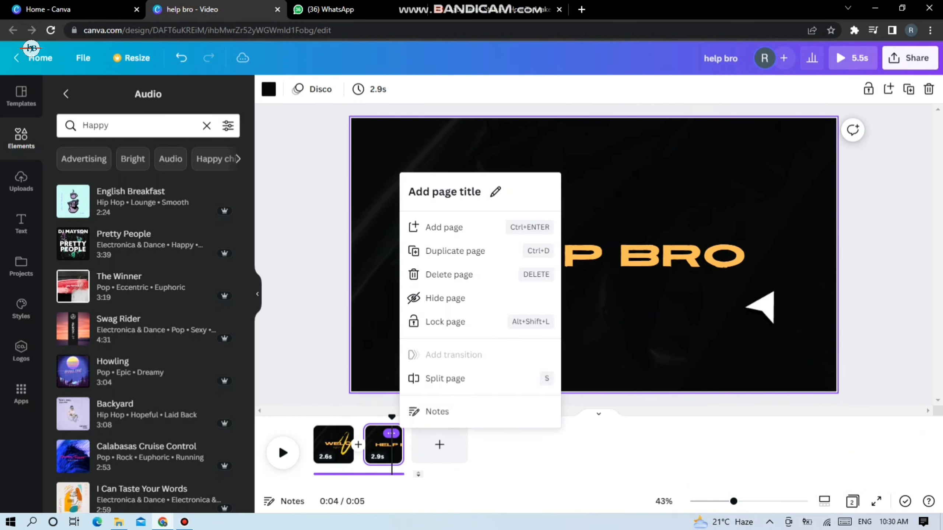
key(Up)
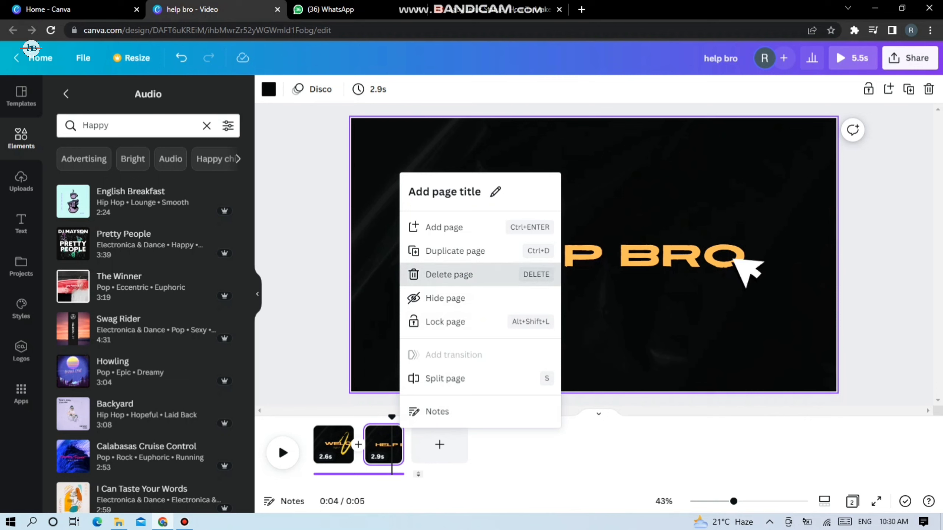
key(Return)
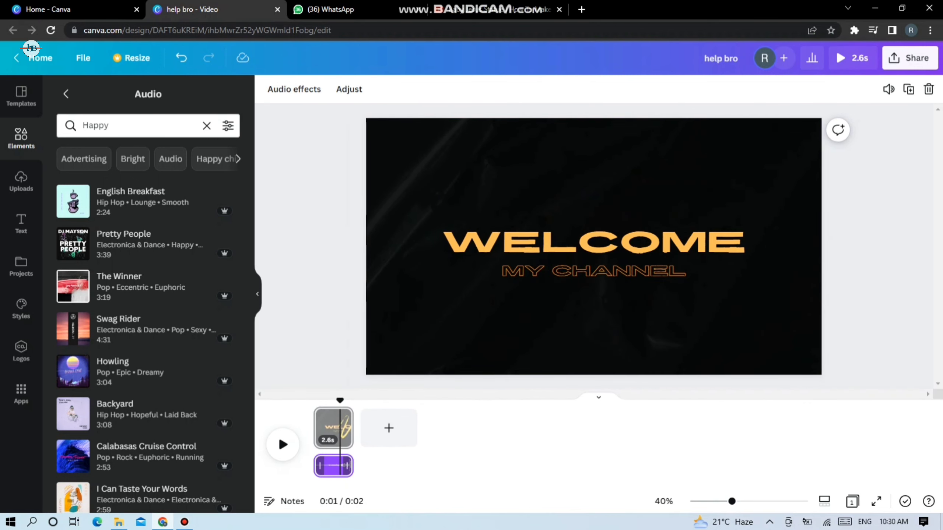
Step: Remove the music track and the WELCOME page, leaving one blank page
right_click(343, 466)
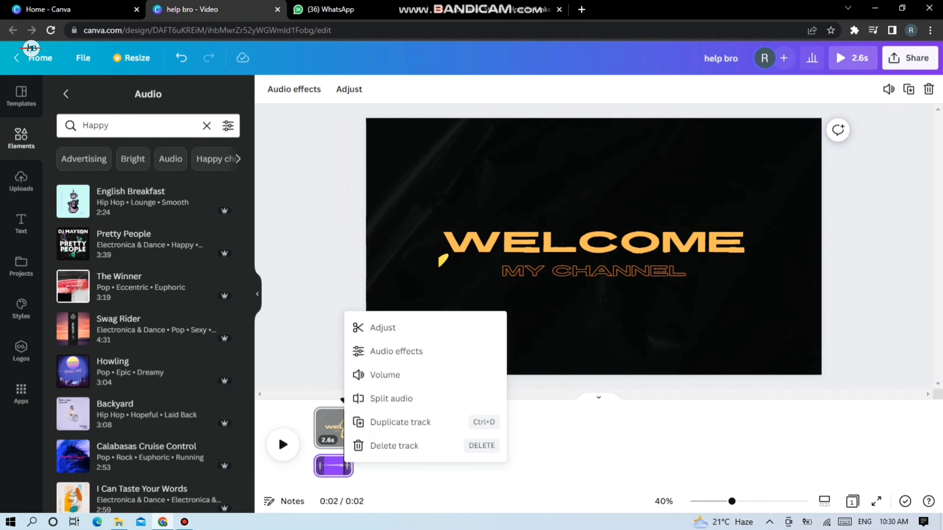
click(394, 445)
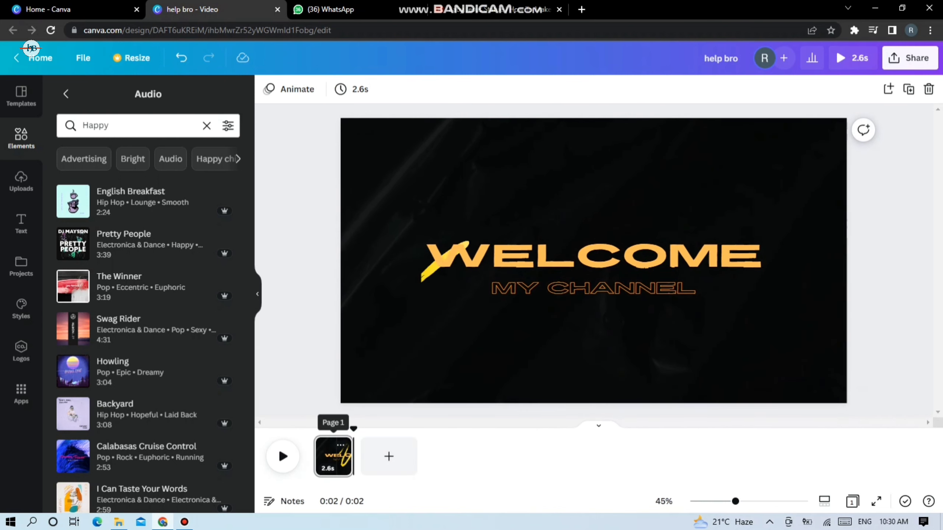
click(340, 445)
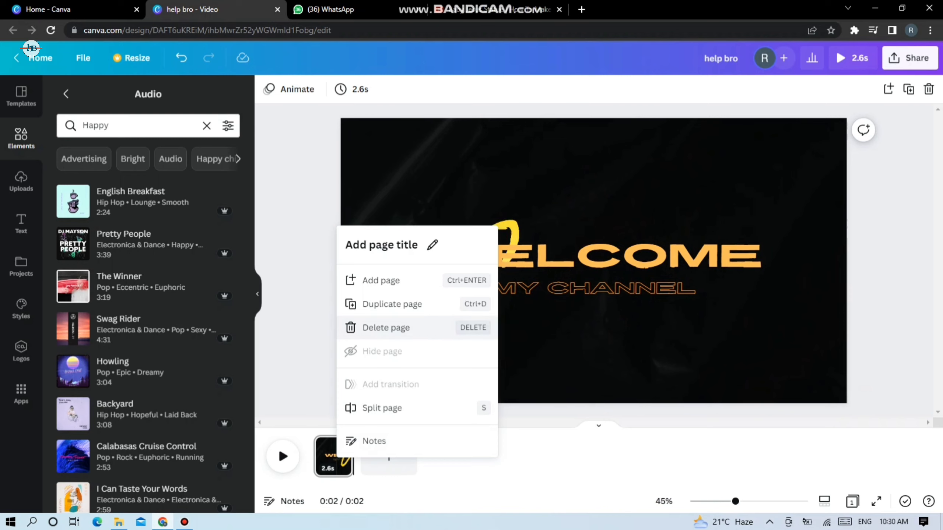
click(385, 327)
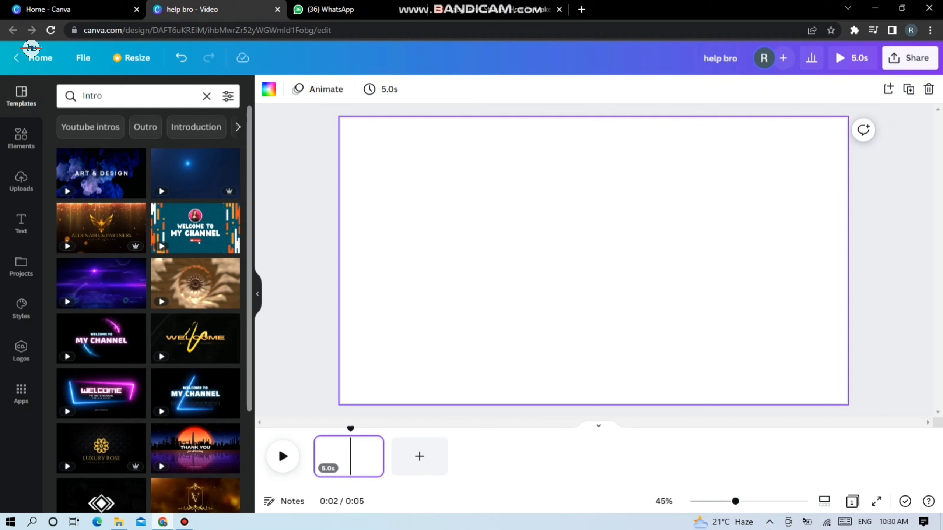
Step: Browse the Intro templates and open Colorful Fashion Youtube Intro
scroll(148, 297, down, 6)
scroll(148, 298, down, 3)
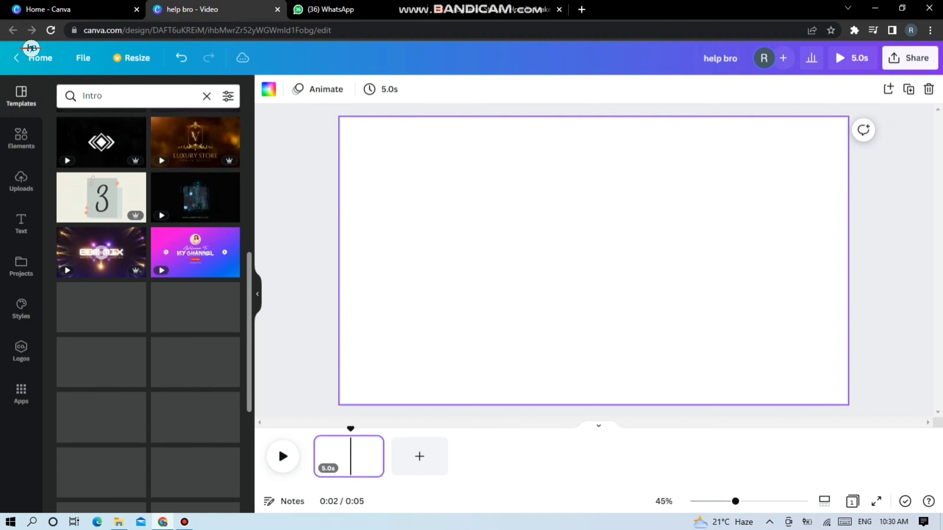
scroll(148, 297, up, 2)
scroll(149, 298, up, 1)
scroll(149, 297, down, 5)
scroll(149, 297, down, 3)
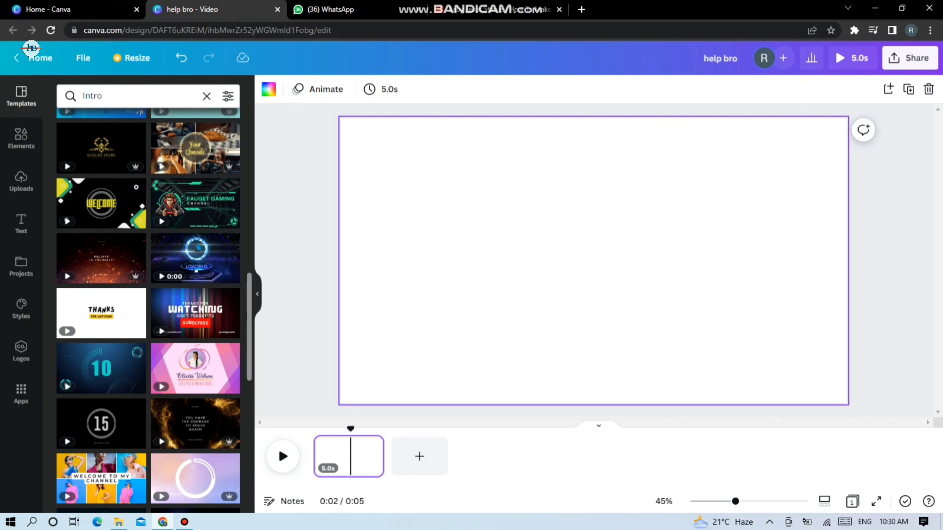
click(101, 479)
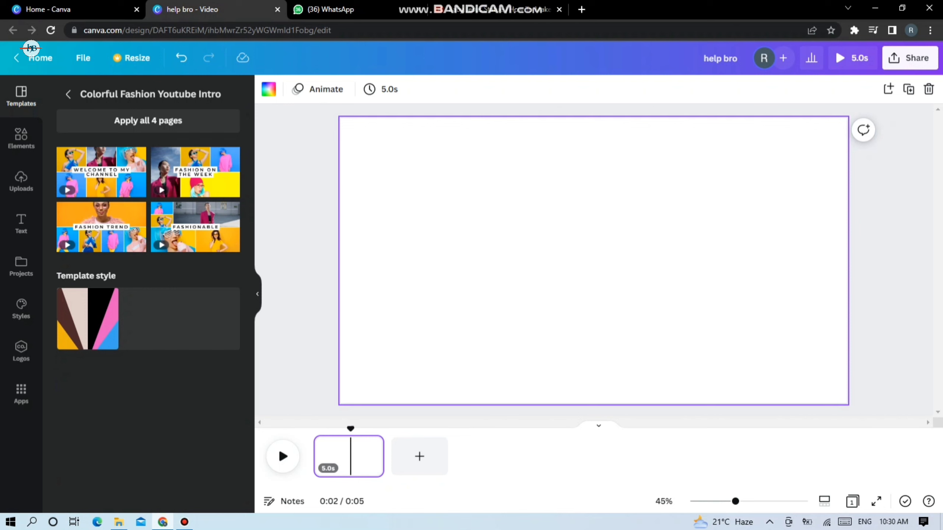
Step: Put the 'Welcome to my channel' design on page 1, preview it, and add a blank page
click(101, 171)
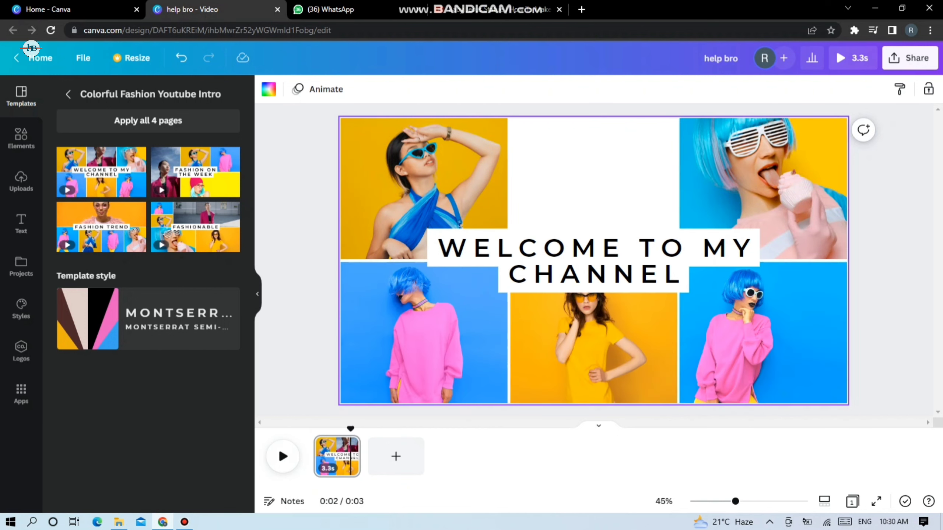
key(space)
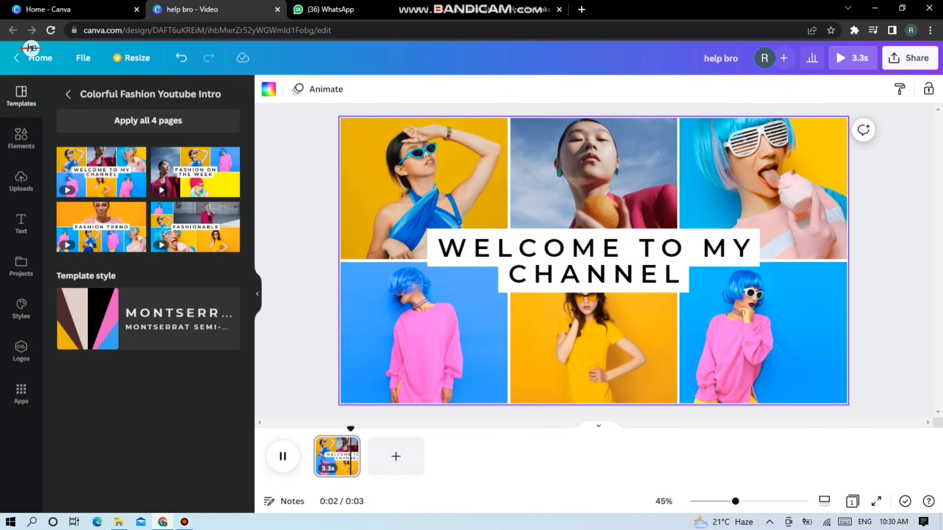
click(396, 456)
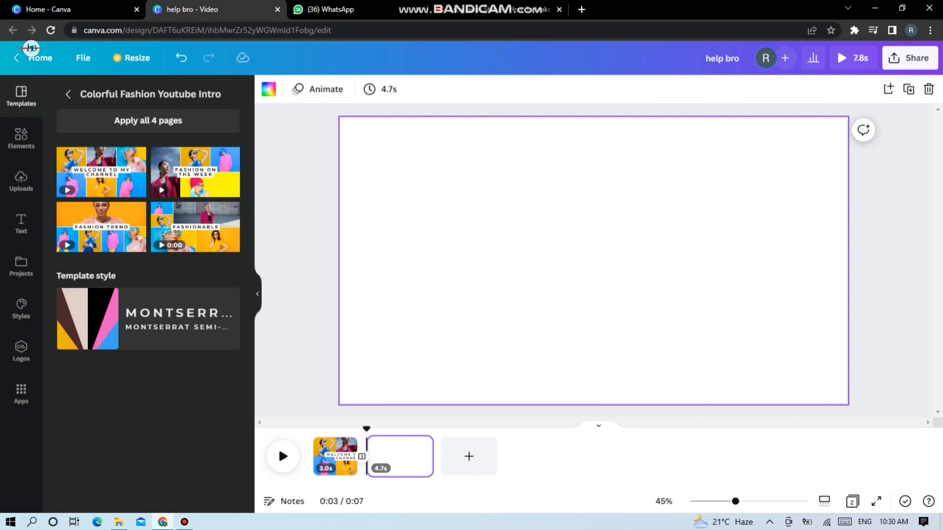
Step: Fill pages 2–4 with the FASHION ON THE WEEK, FASHION TREND and FASHIONABLE designs, totalling 12.2s
click(195, 176)
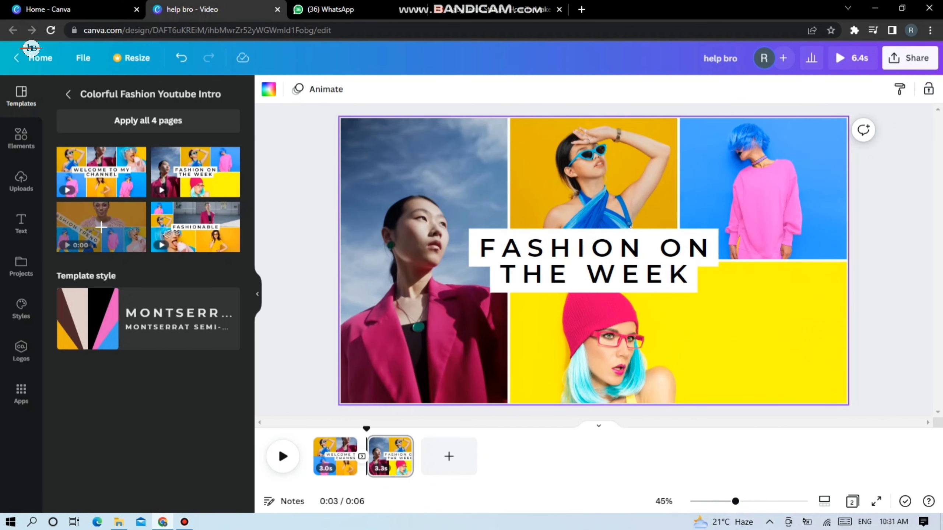
click(449, 456)
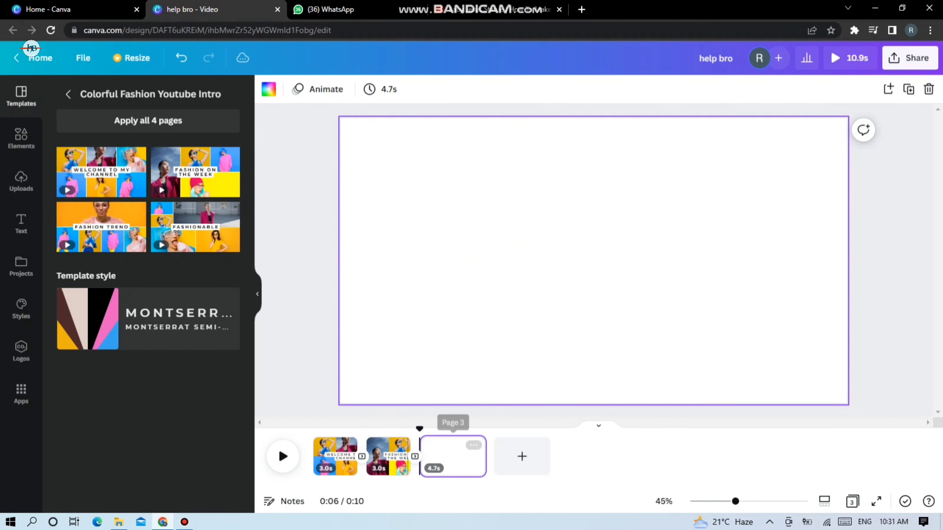
click(101, 228)
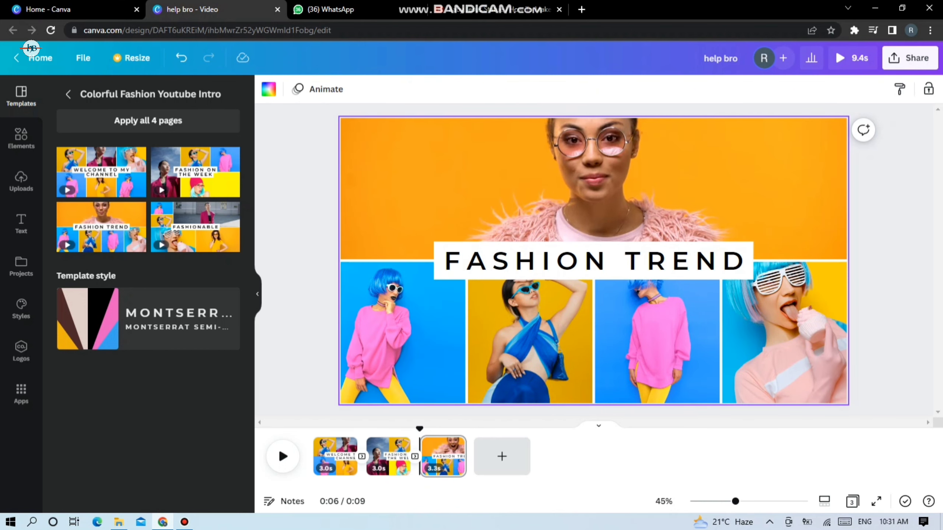
click(501, 455)
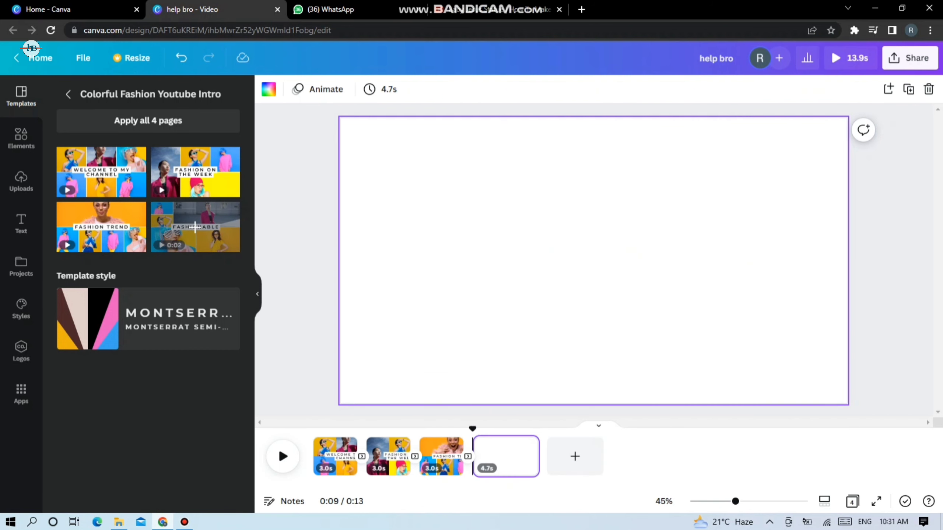
click(194, 227)
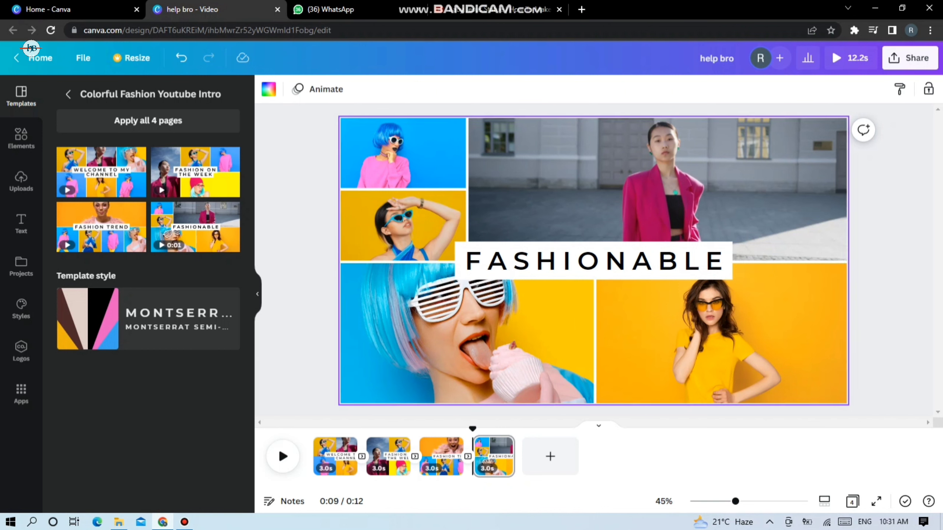
click(594, 260)
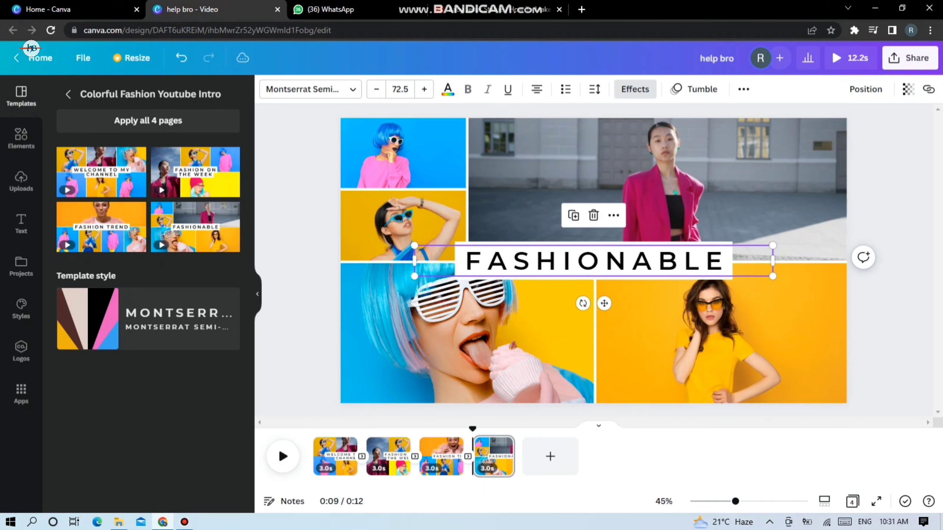
Step: Retitle page 4 'HELP BRO' and play the 12.2s video from the start
key(Return)
text(H)
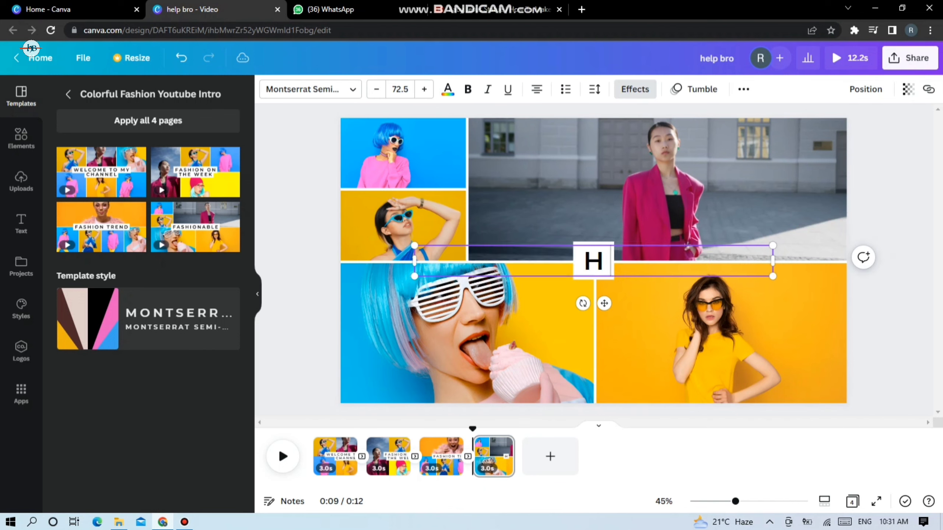
text(ELP B)
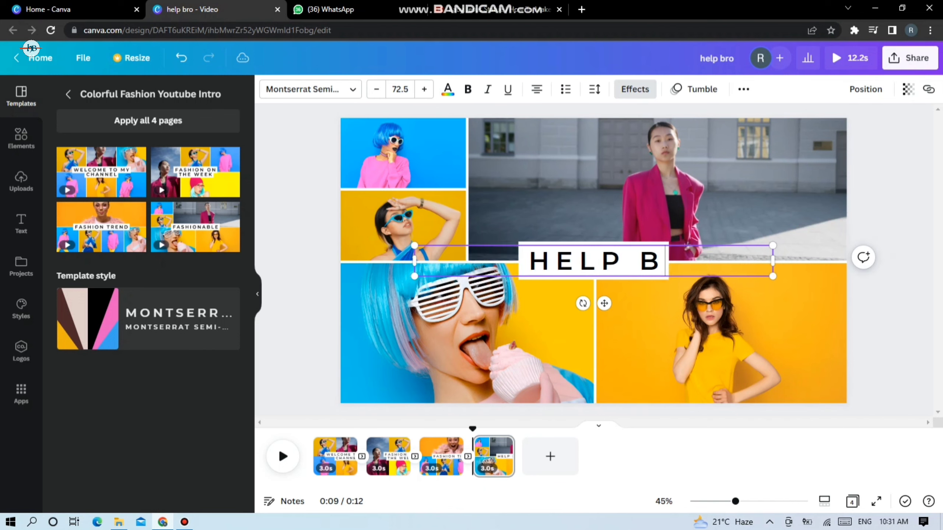
text(RO)
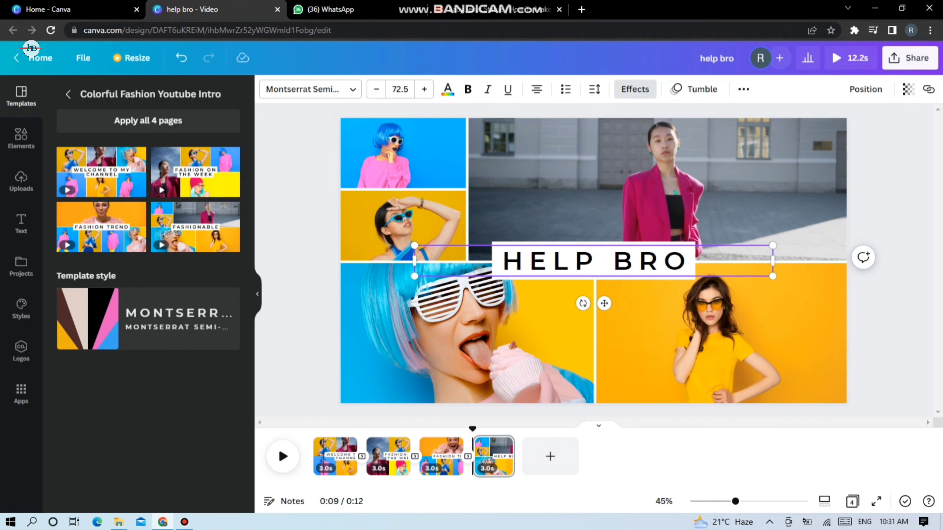
click(335, 451)
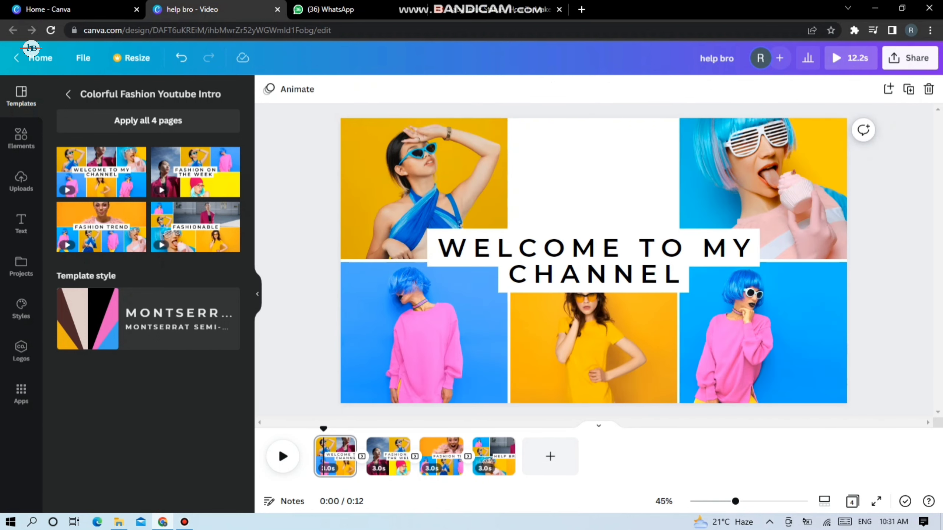
drag(324, 429, 314, 428)
key(space)
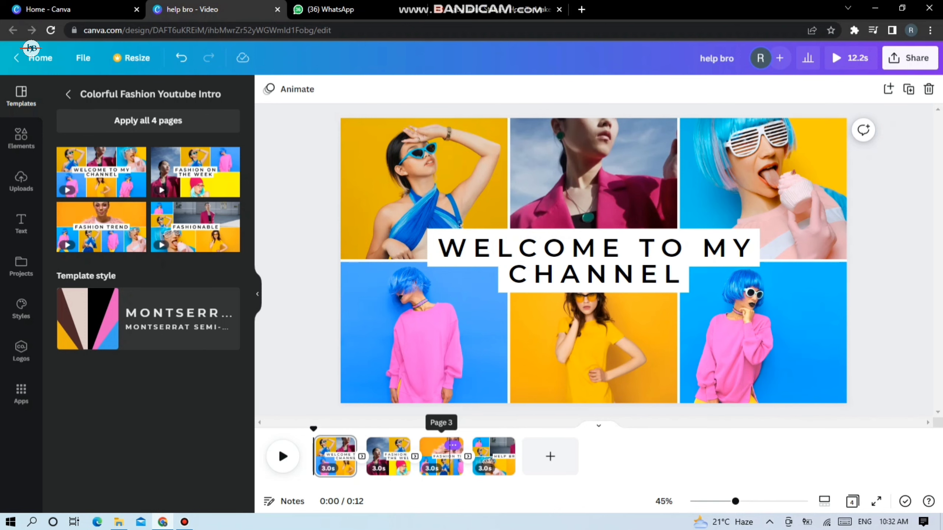
Step: Trim Fashion Trend to 2.4s, Fashion on the Week to 2.6s and Welcome to 2.7s
click(440, 456)
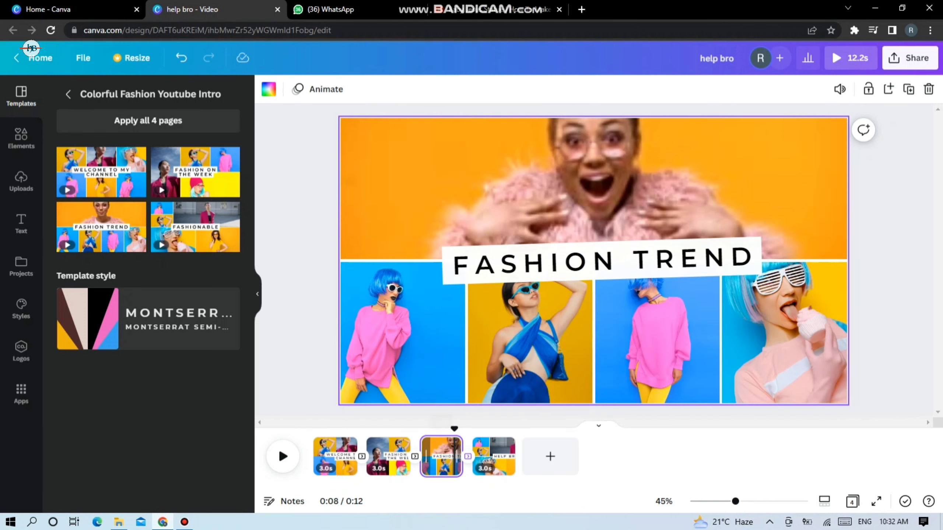
drag(462, 457, 459, 456)
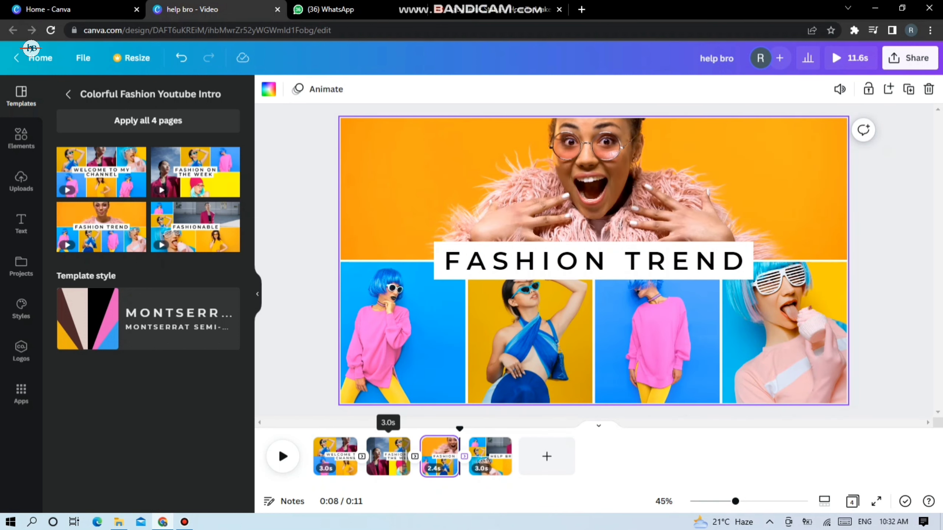
click(389, 456)
drag(410, 456, 406, 429)
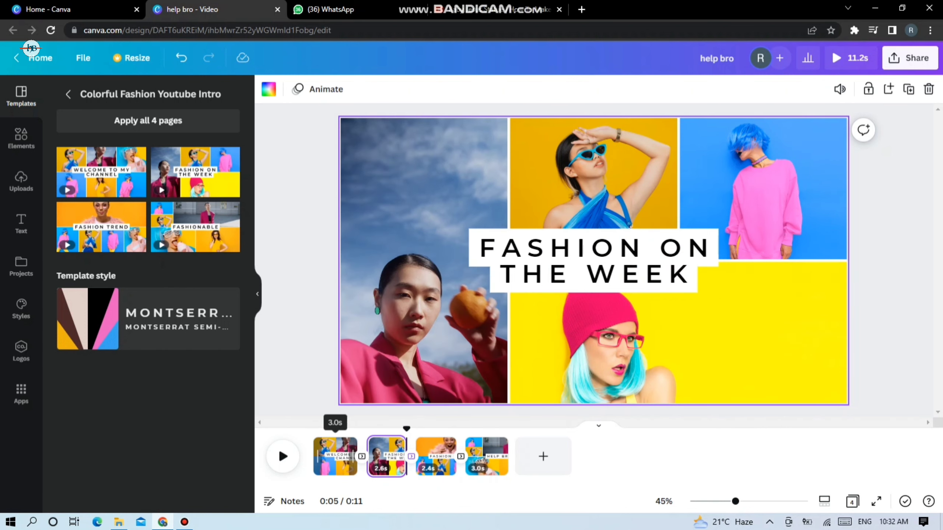
drag(357, 456, 313, 429)
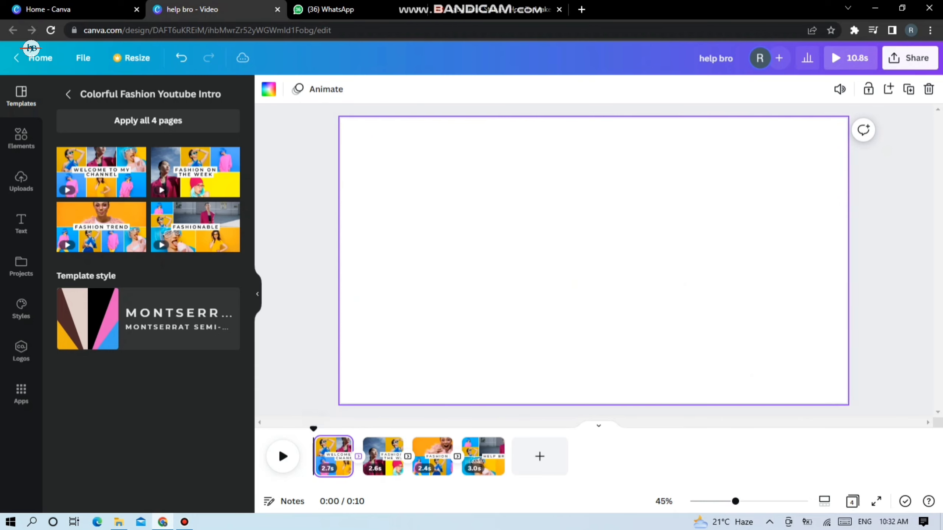
Step: Preview the trimmed 10.8s fashion intro, then return to the Canva home page
key(space)
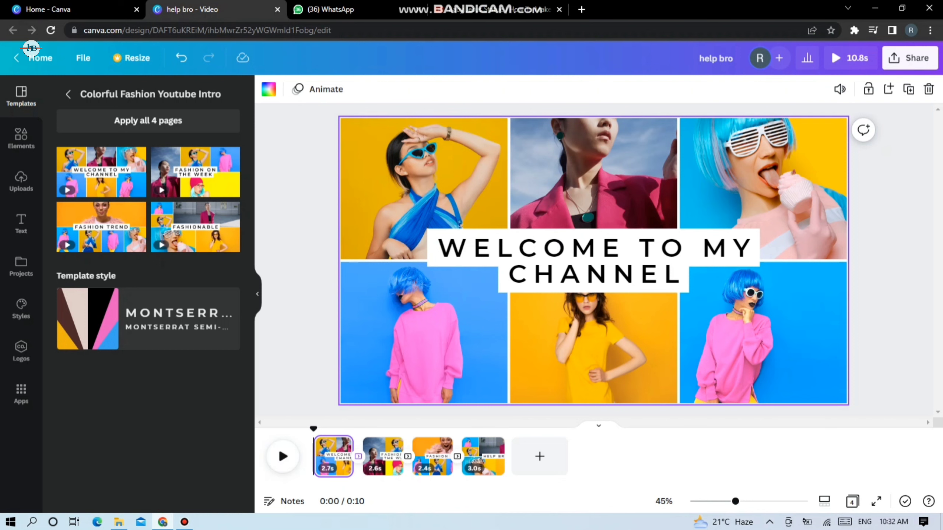
click(37, 57)
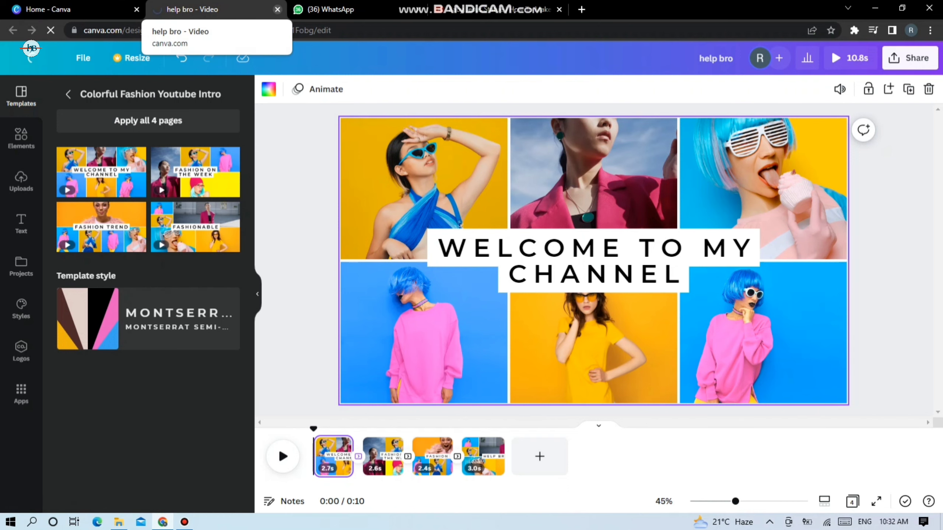
Step: Create a new blank 1920×1080 px video design
click(278, 9)
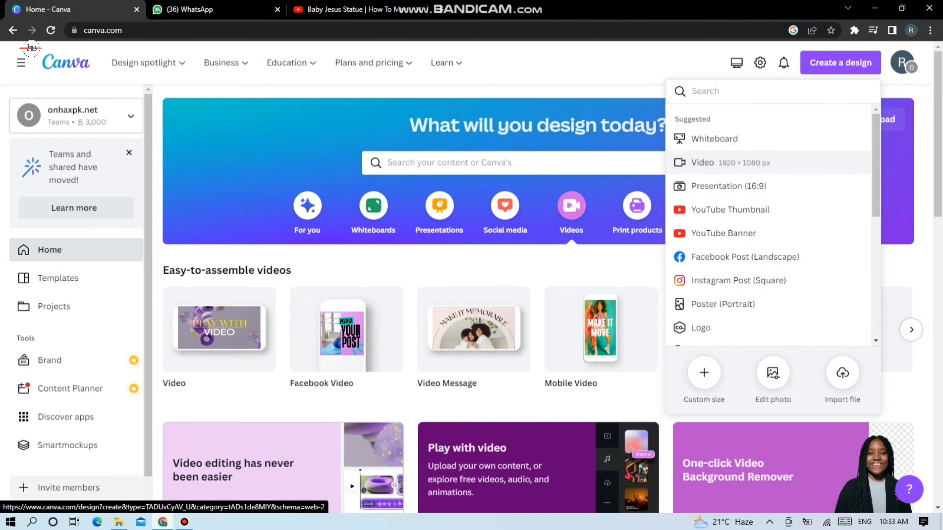
click(702, 162)
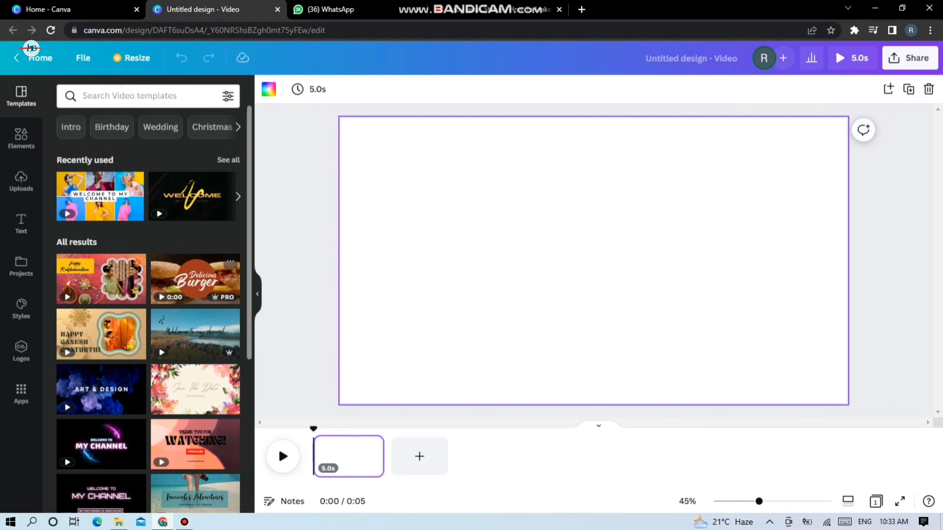
Step: Try Delicious Burger Video Ad pages, settling on the 1.7s Delicious Burger opener
click(195, 279)
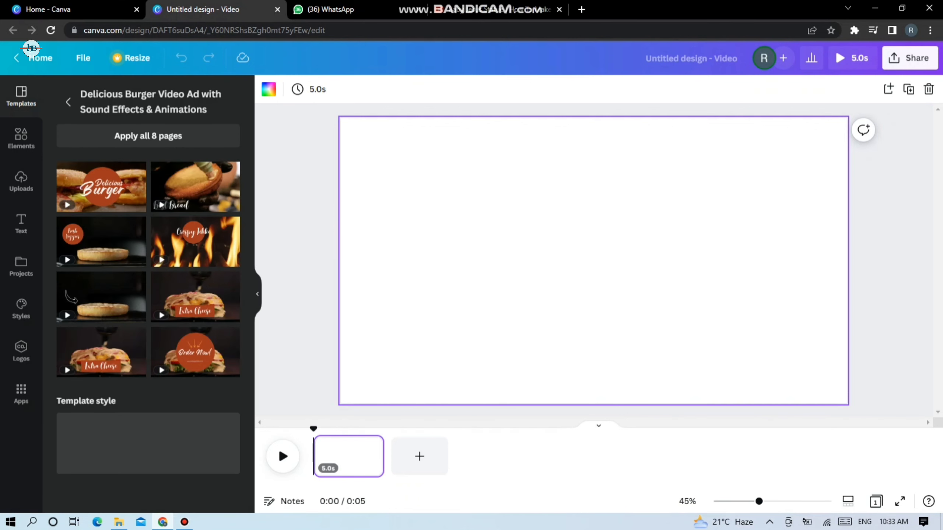
click(100, 187)
click(195, 186)
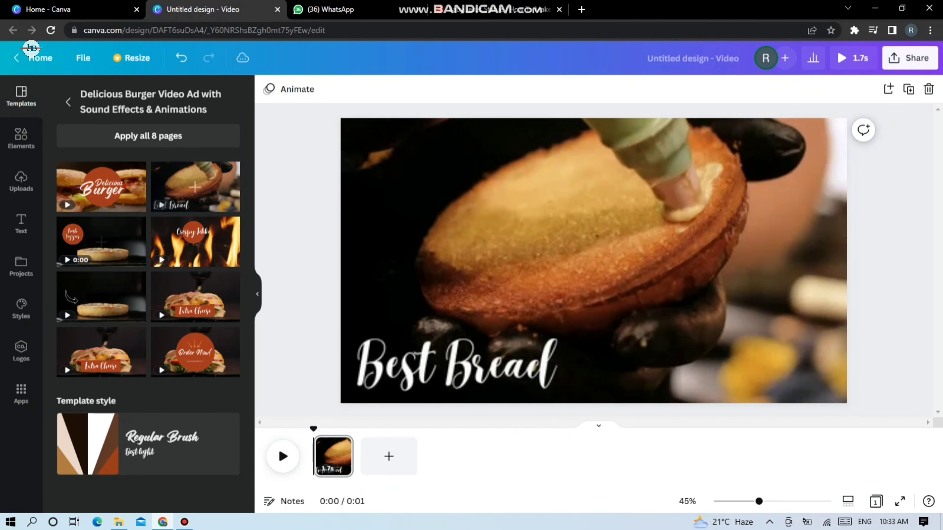
click(101, 242)
click(195, 241)
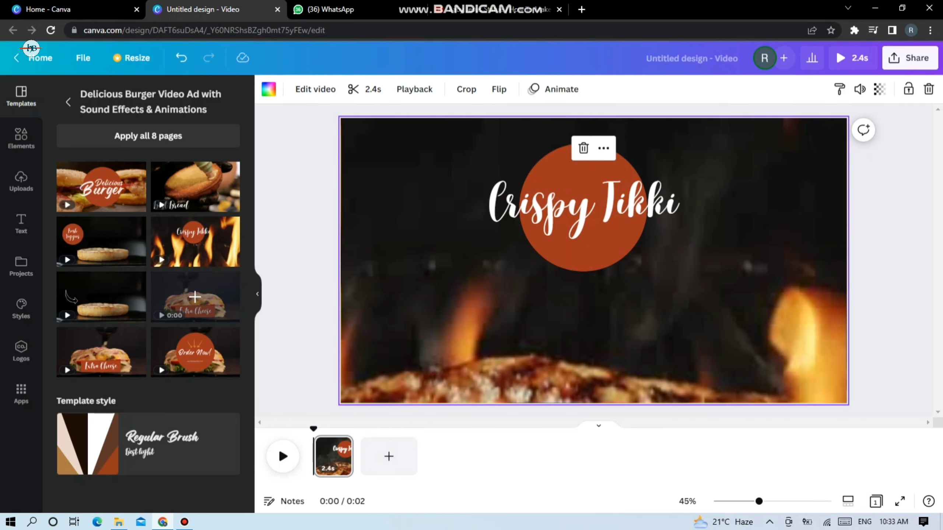
click(100, 187)
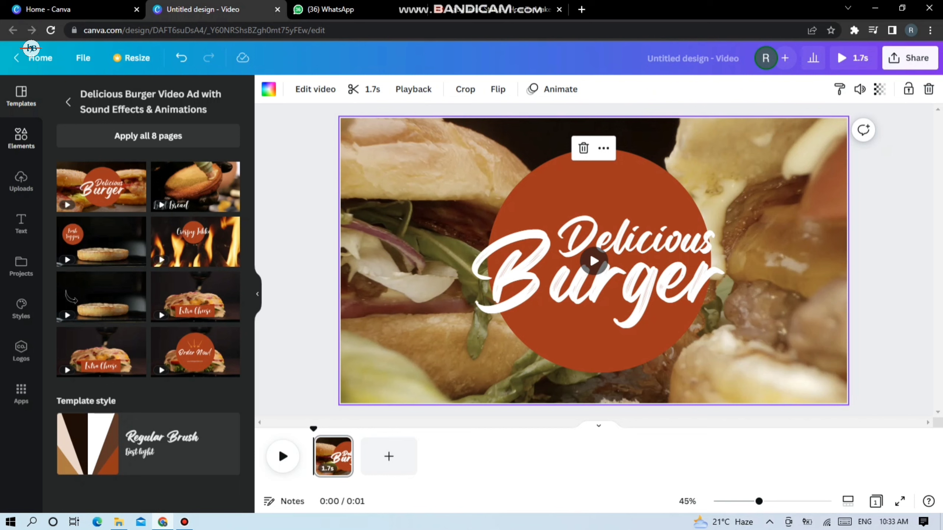
click(21, 137)
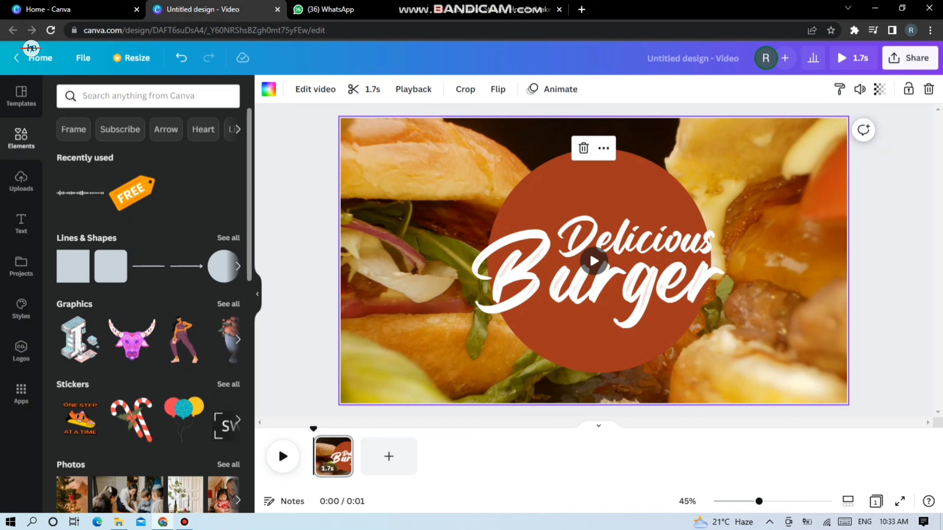
scroll(148, 297, down, 5)
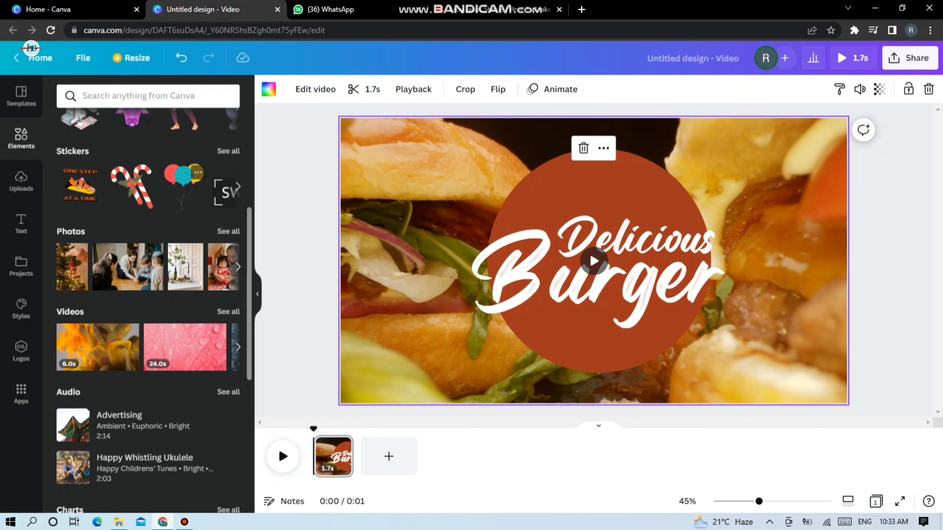
drag(184, 184, 451, 188)
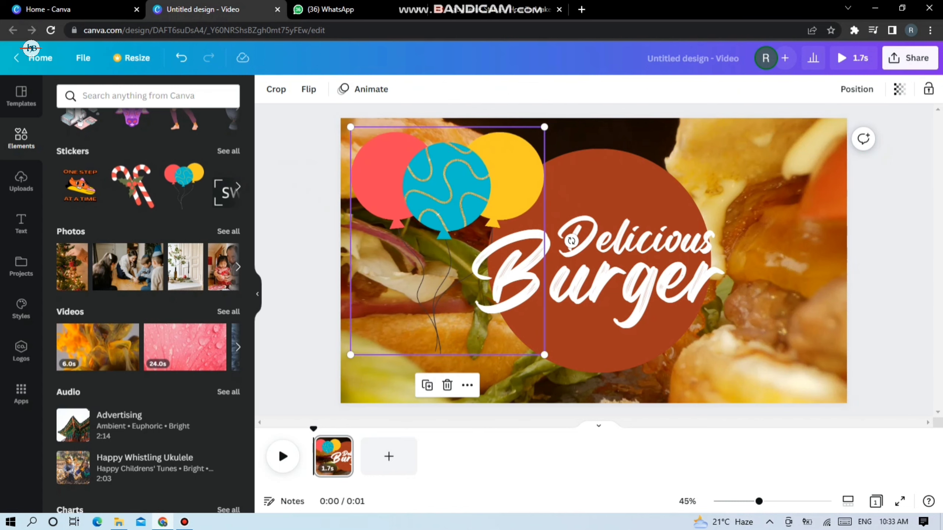
key(space)
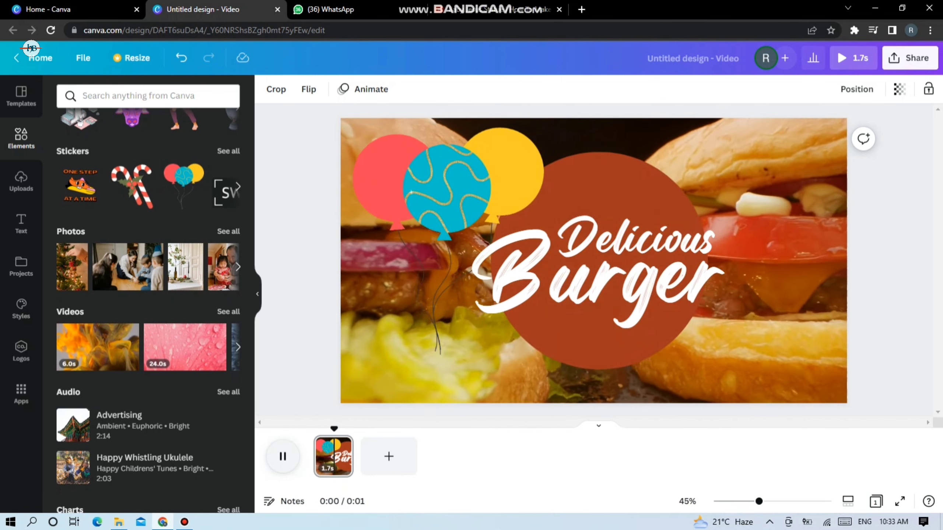
click(483, 193)
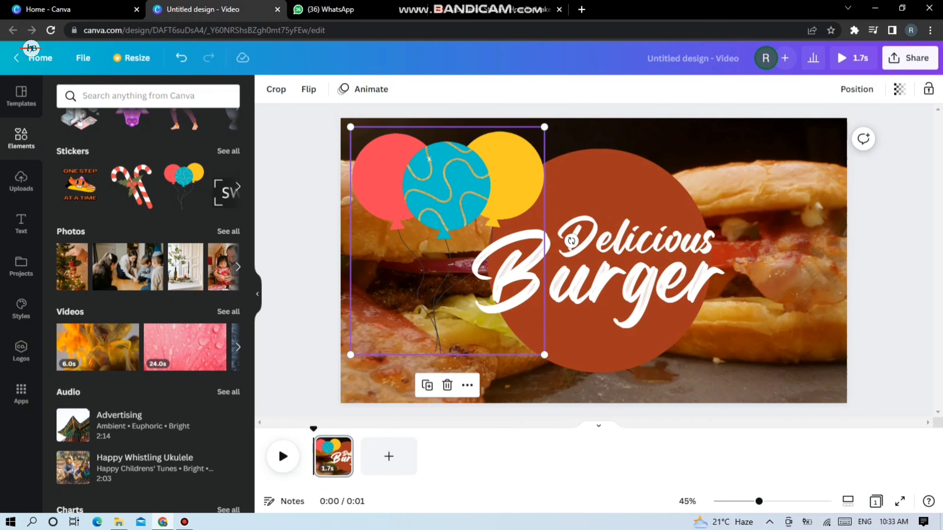
click(447, 386)
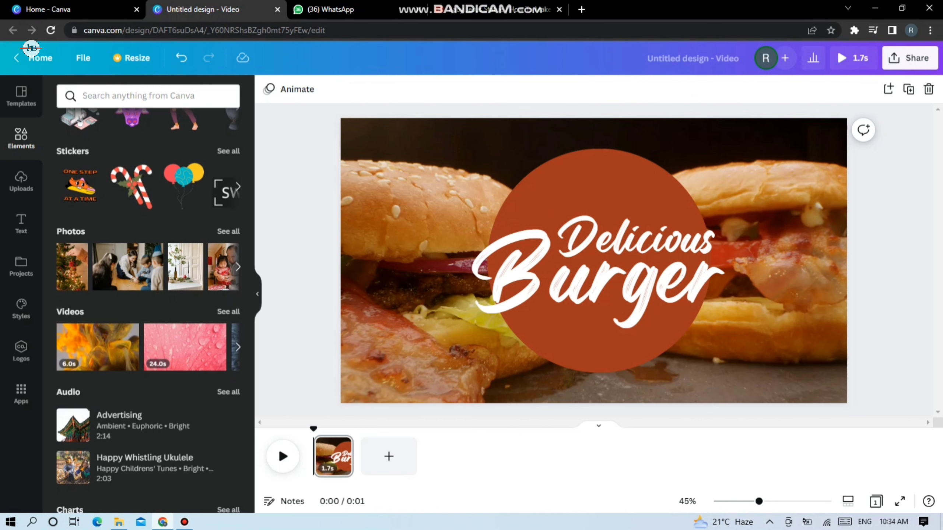
Step: Add the steaming roast-chicken sticker from the Elements Stickers category
click(111, 95)
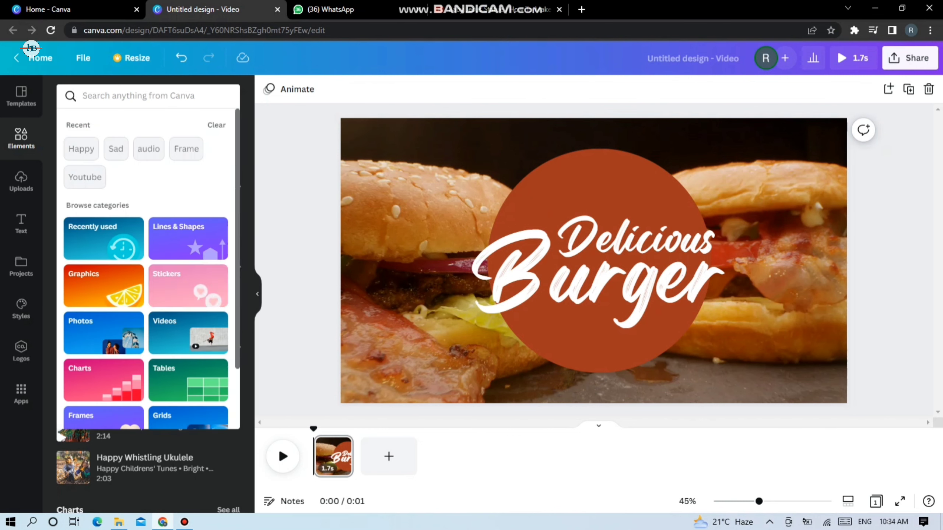
click(187, 285)
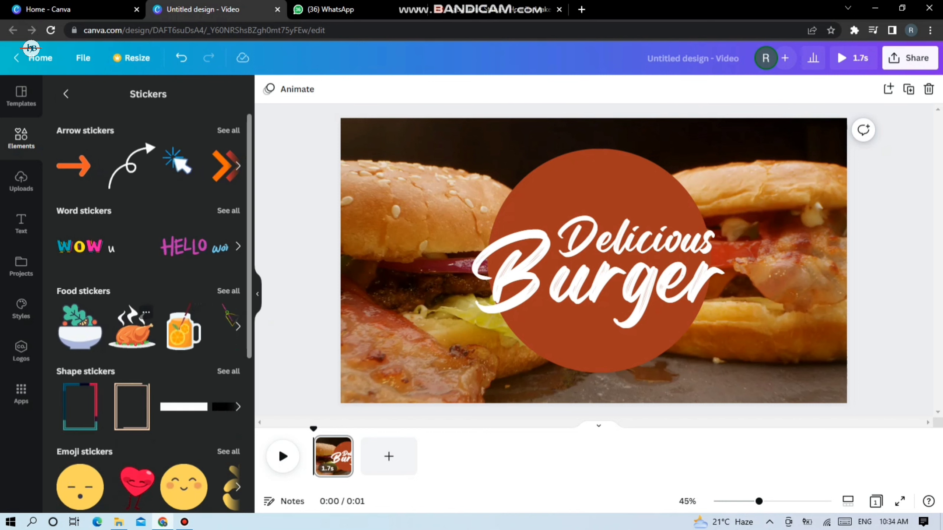
click(132, 326)
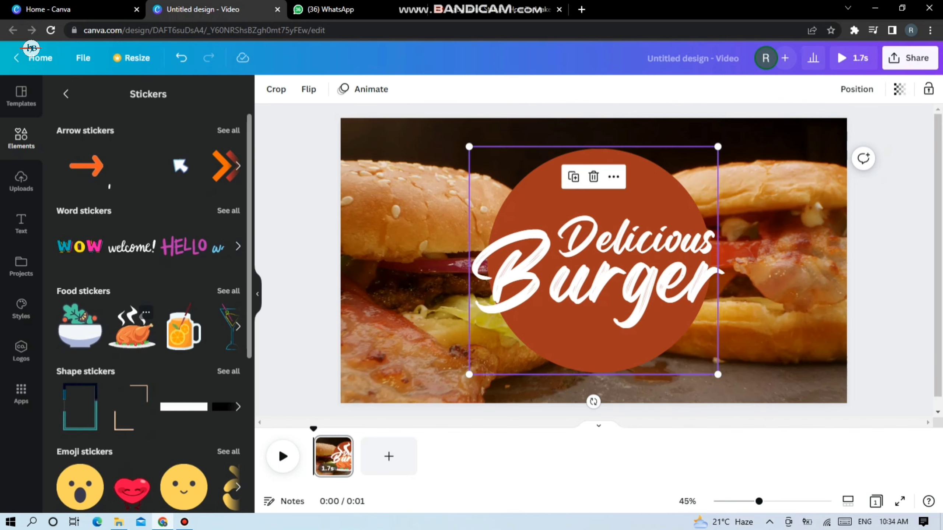
Step: Shrink the chicken sticker and place it lower left over the burger, nudging the title
drag(594, 267, 614, 258)
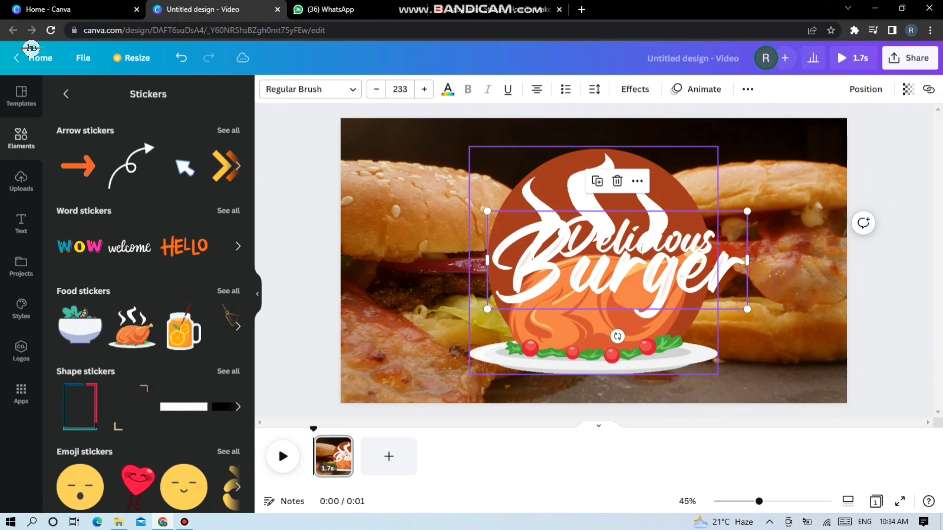
mouse_move(601, 334)
mouse_down()
mouse_move(768, 377)
mouse_move(540, 361)
mouse_up()
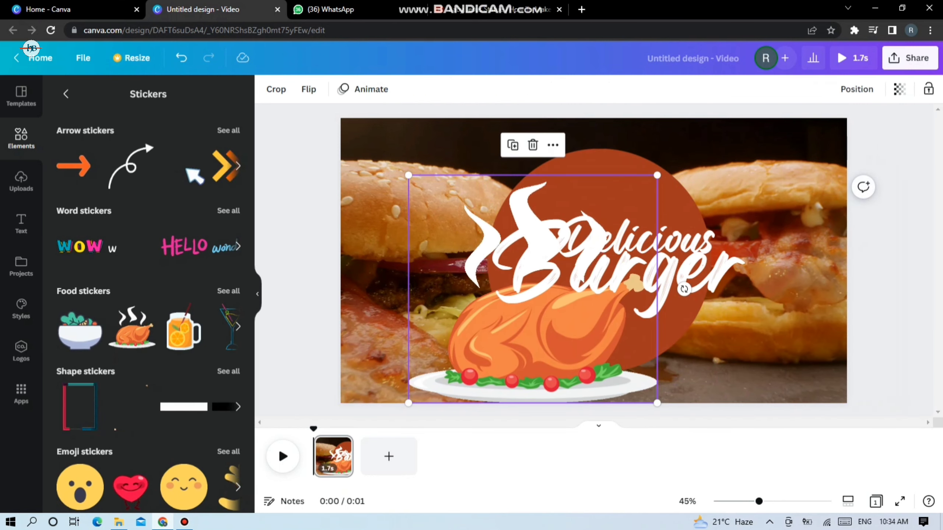
drag(409, 175, 481, 241)
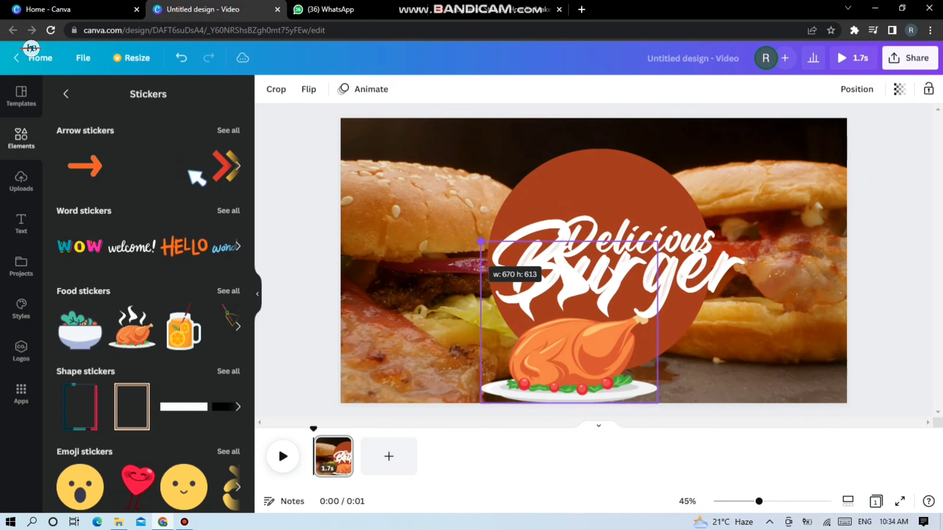
drag(569, 353, 429, 352)
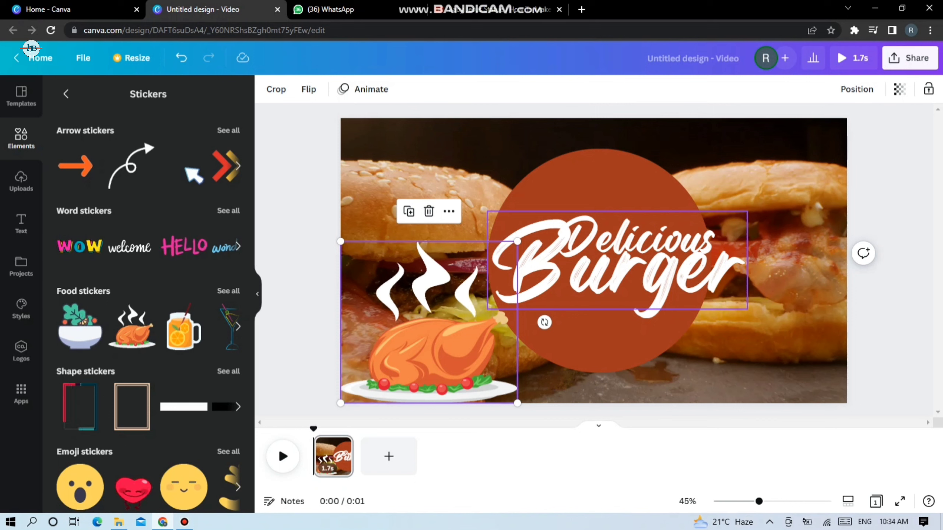
click(616, 260)
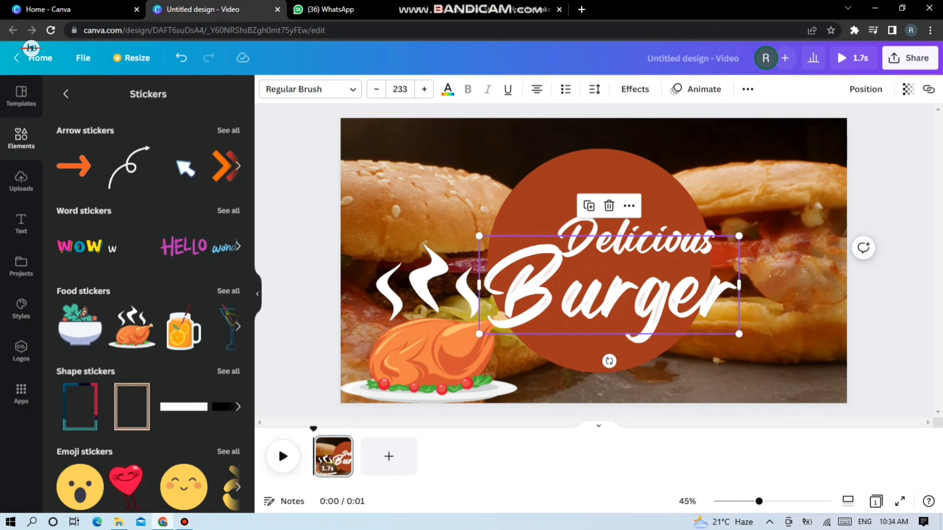
Step: Nudge 'Delicious' left and replace 'Burger' with 'help bro', shrinking it to size 205
key(Return)
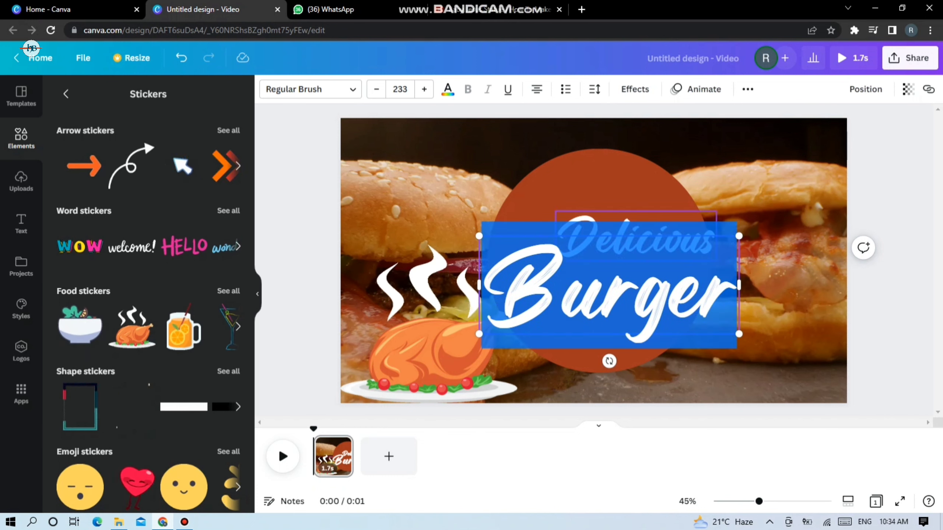
click(634, 237)
drag(635, 237, 628, 238)
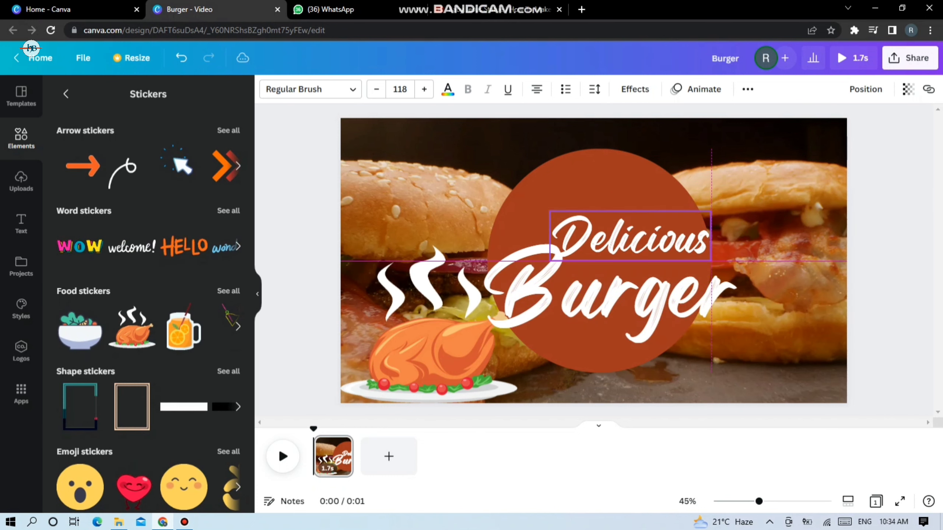
double_click(608, 290)
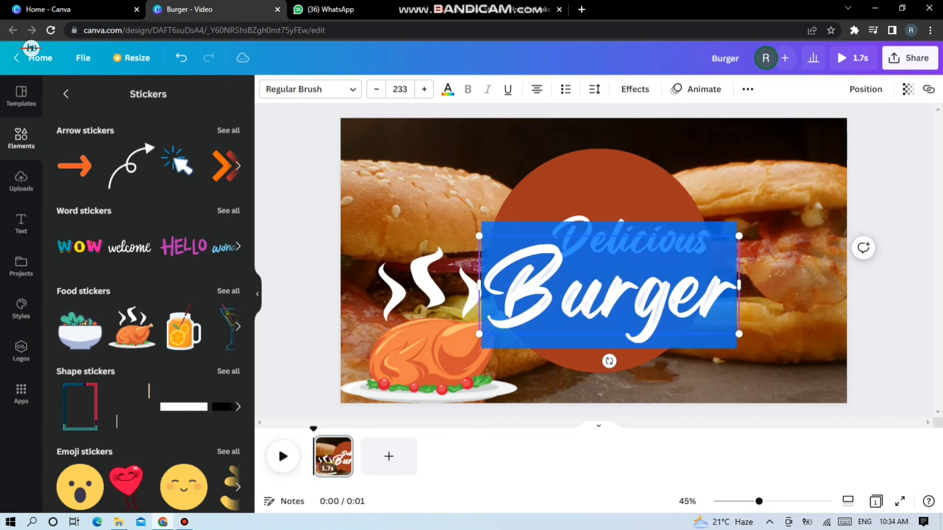
text(h)
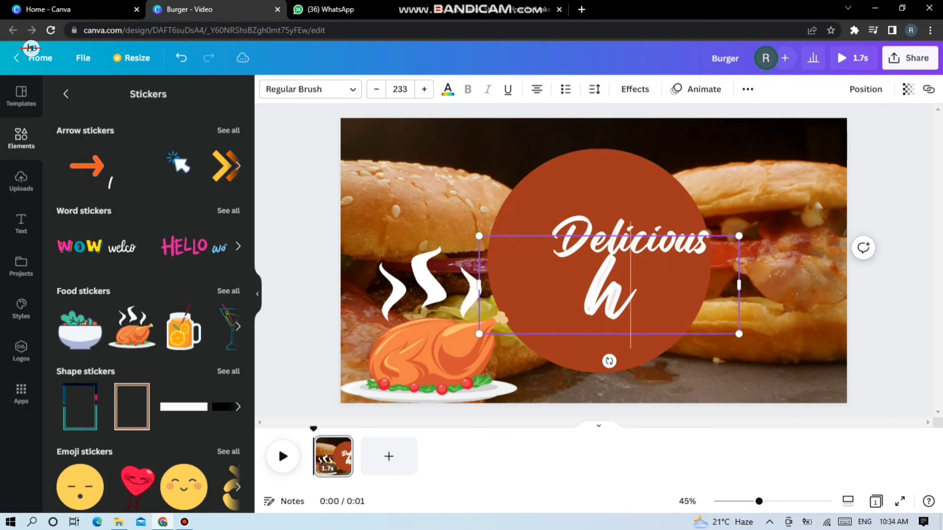
text(elp)
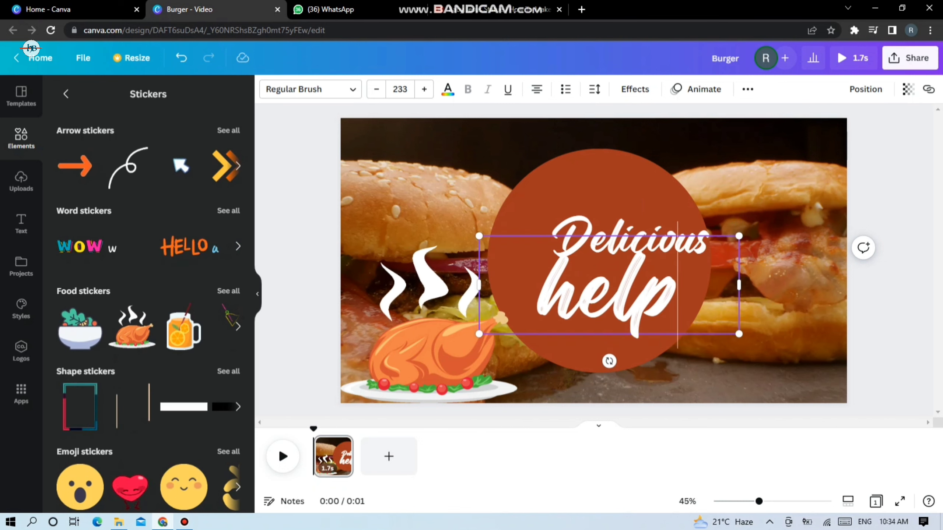
text( bro)
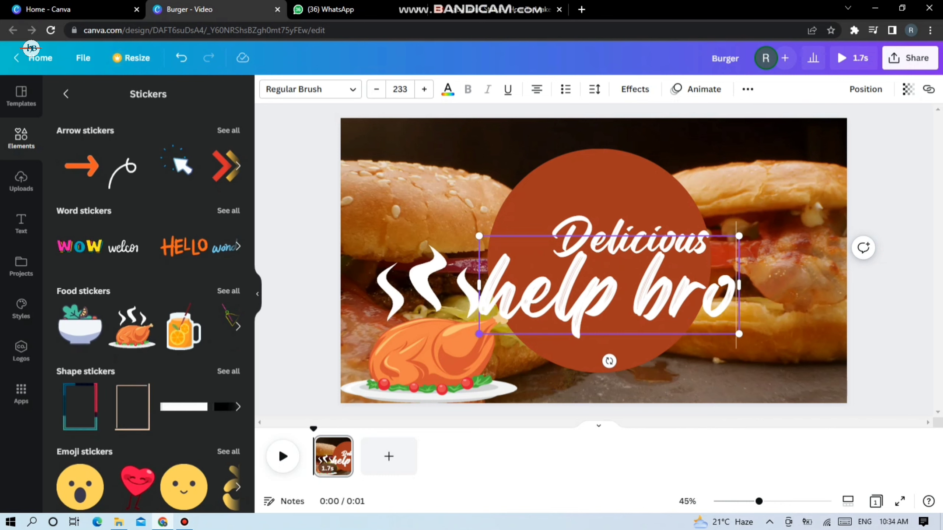
drag(478, 333, 510, 323)
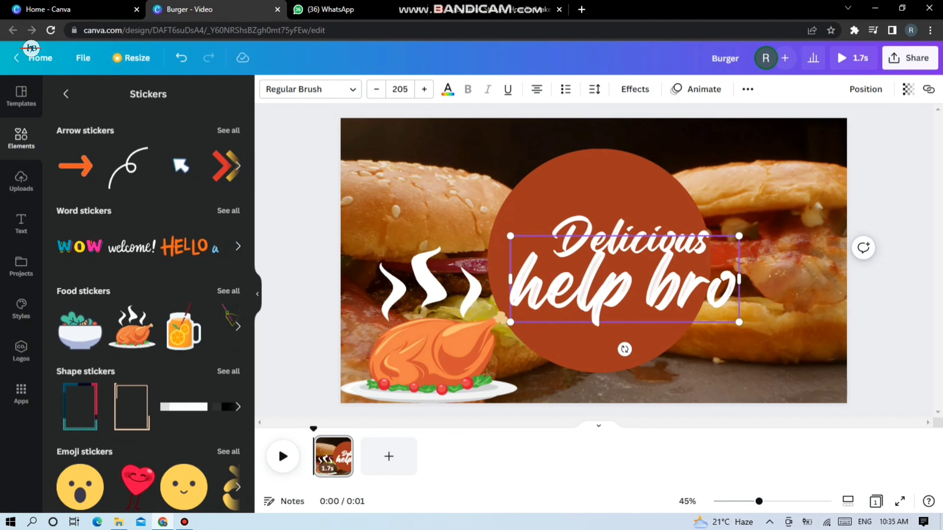
click(616, 279)
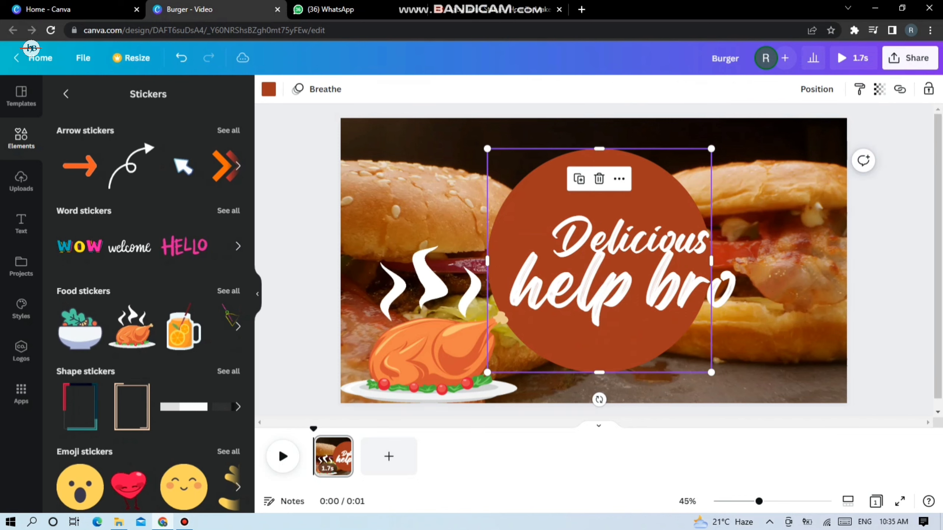
Step: Centre 'Delicious' above 'help bro', then play the 1.7s burger intro to preview it
key(Tab)
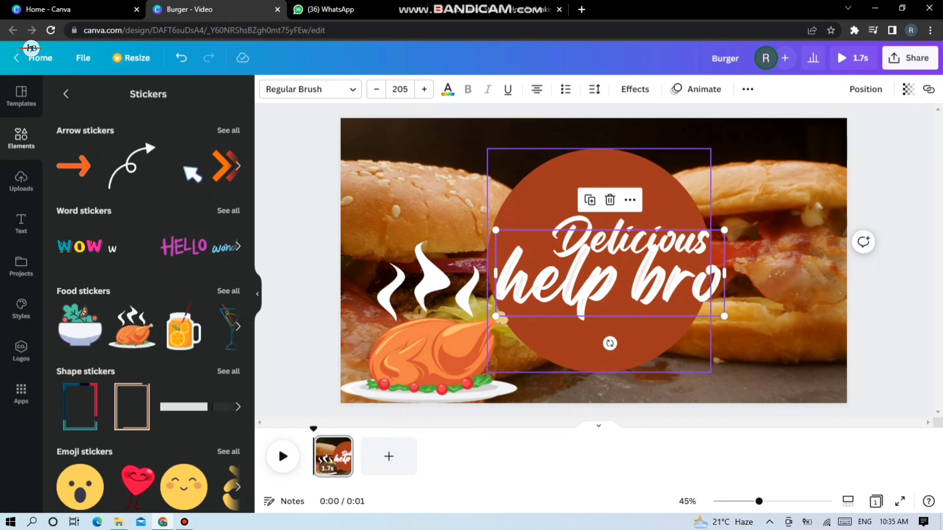
key(shift+Tab)
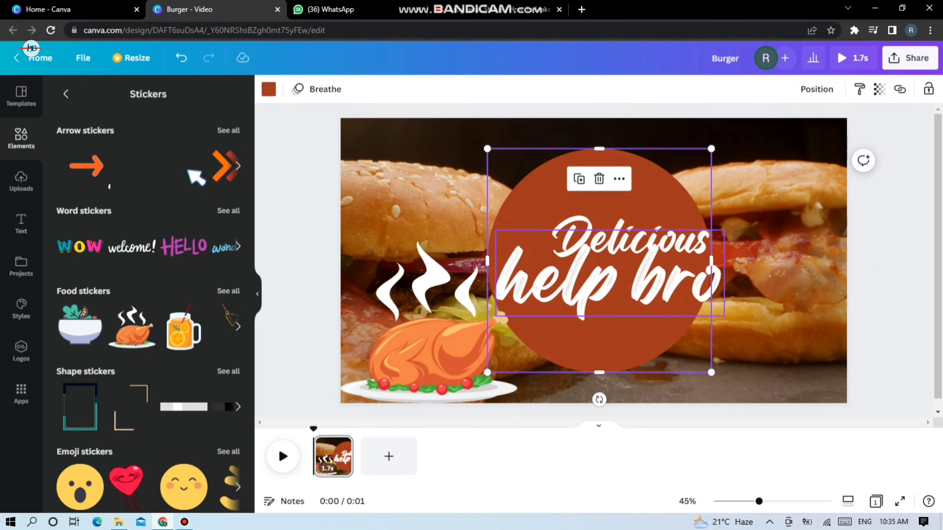
drag(629, 236, 609, 230)
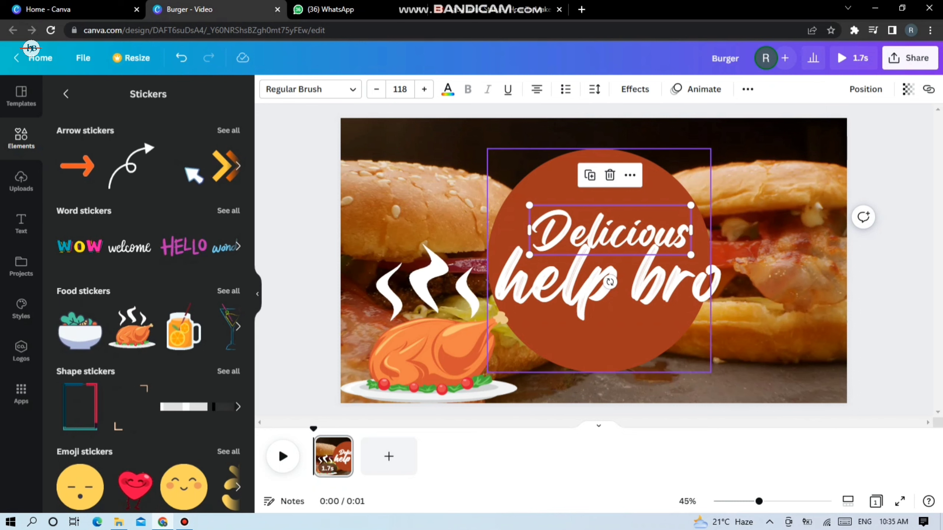
click(742, 353)
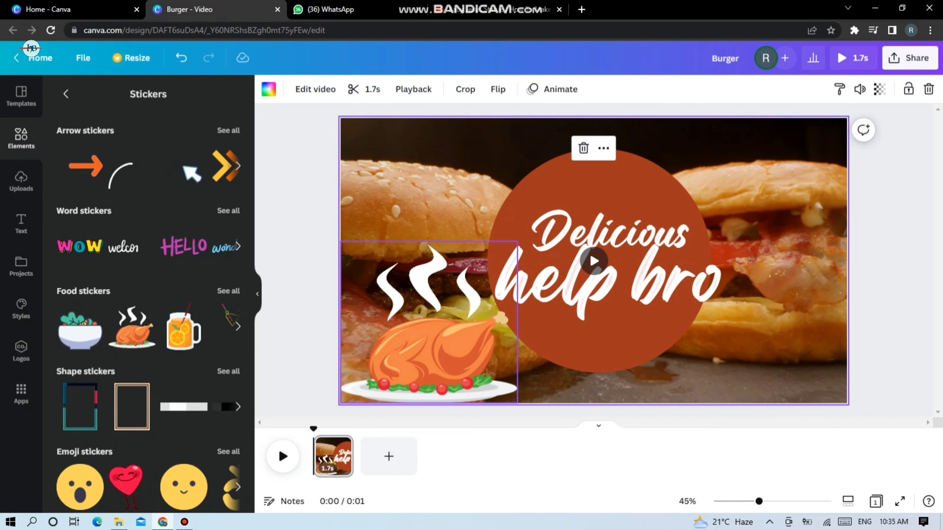
click(282, 455)
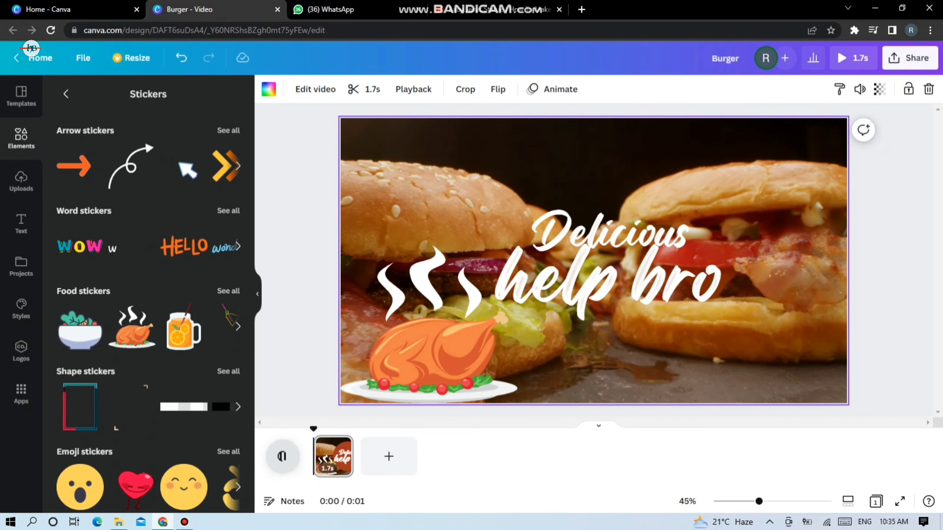